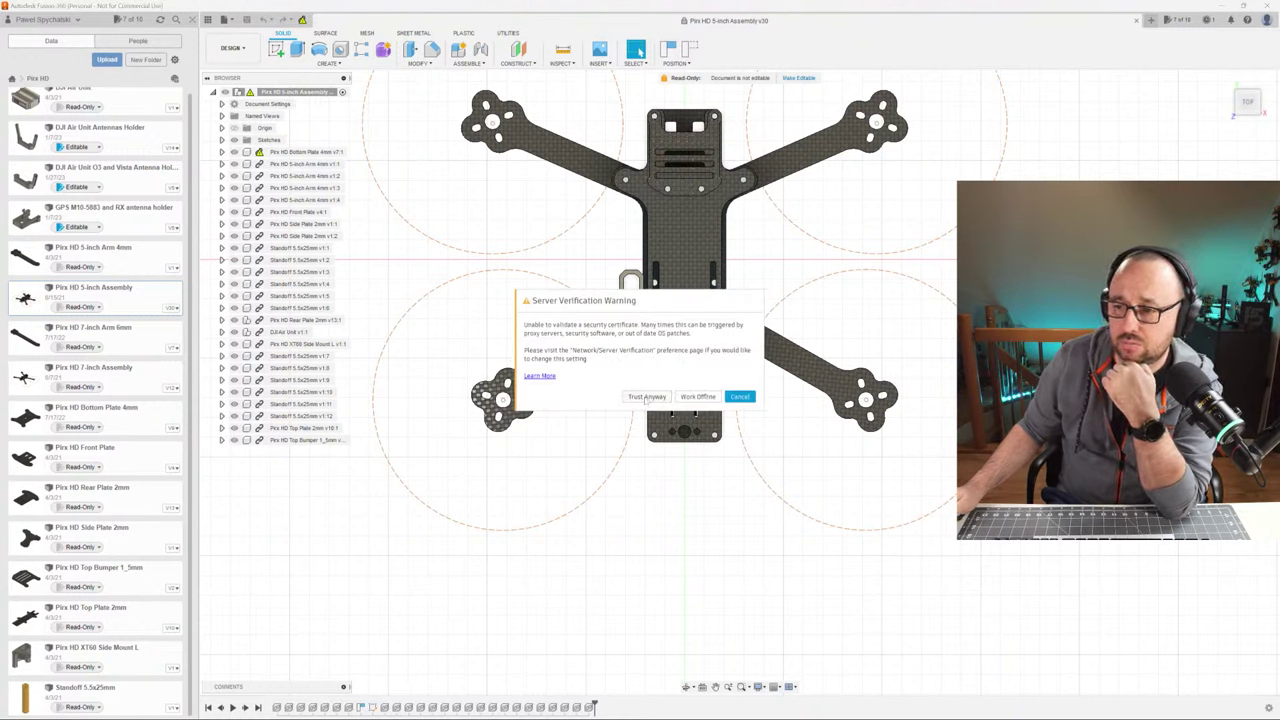
- Choose to work offline in response to the server verification warning and return to the 5-inch frame assembly
{"action": "left_click", "coordinate": [697, 397]}
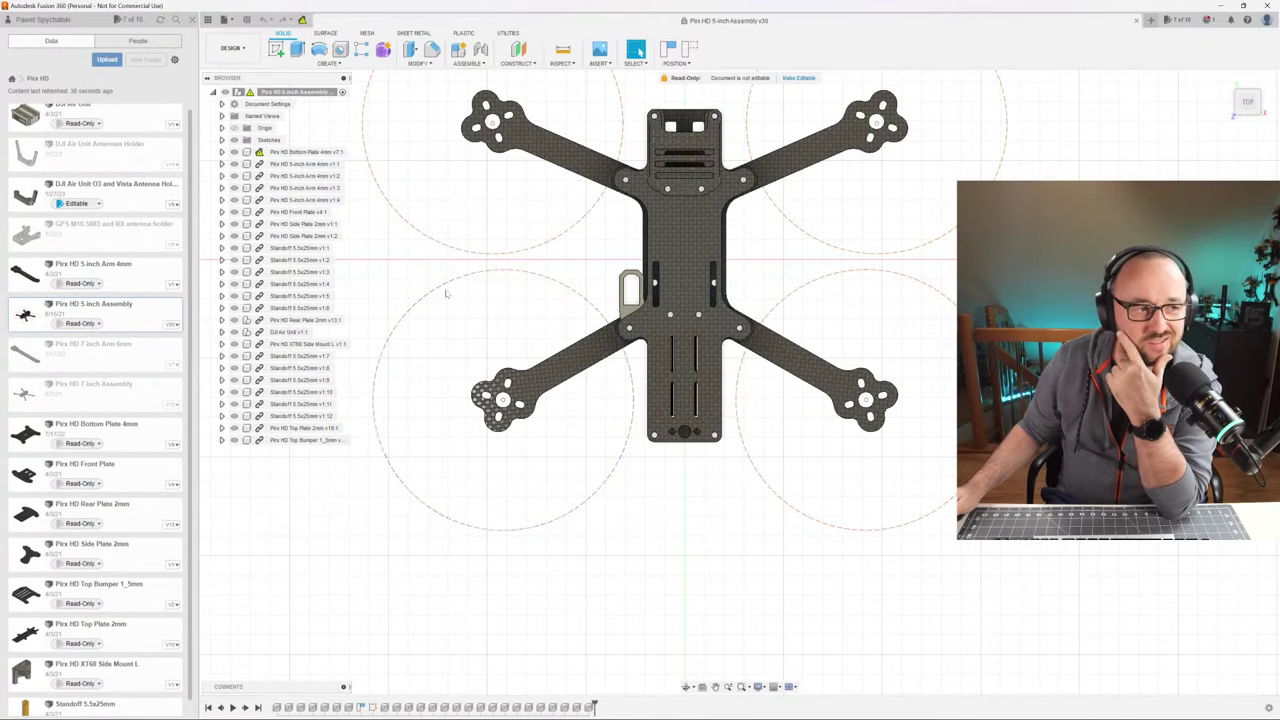
{"action": "left_click_drag", "start_coordinate": [570, 249], "coordinate": [581, 302]}
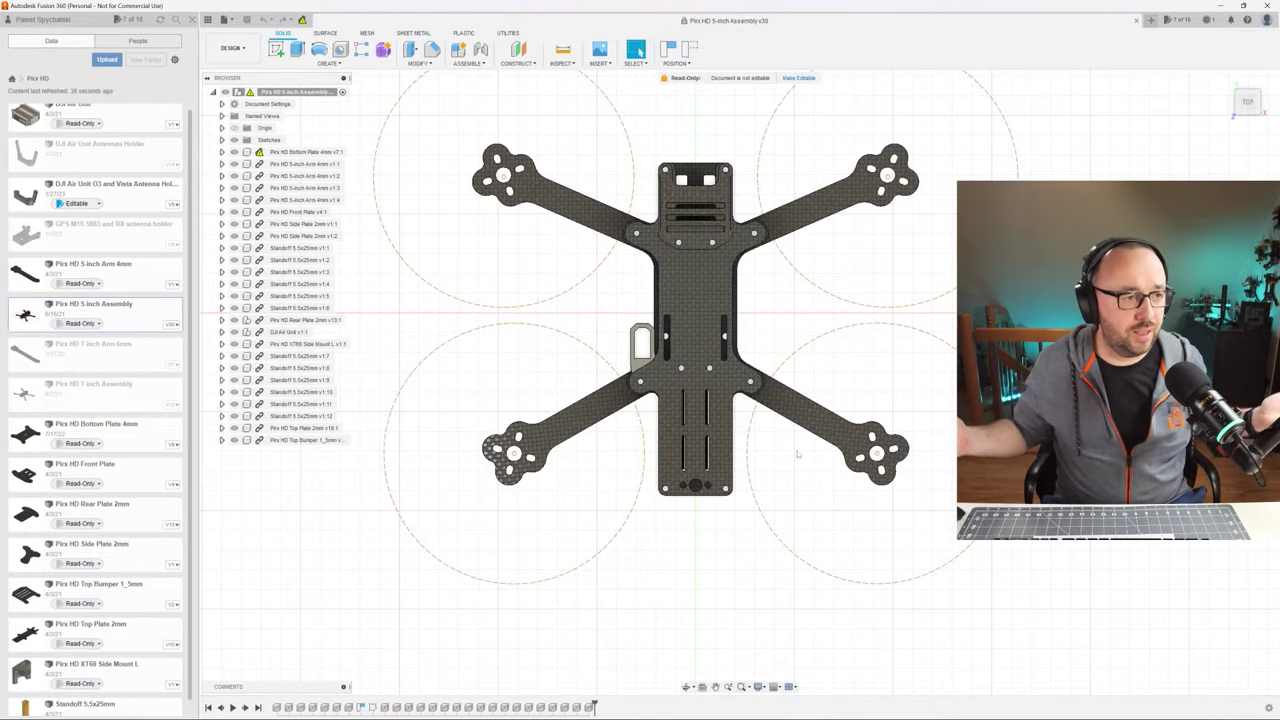
{"action": "left_click_drag", "start_coordinate": [731, 316], "coordinate": [697, 352]}
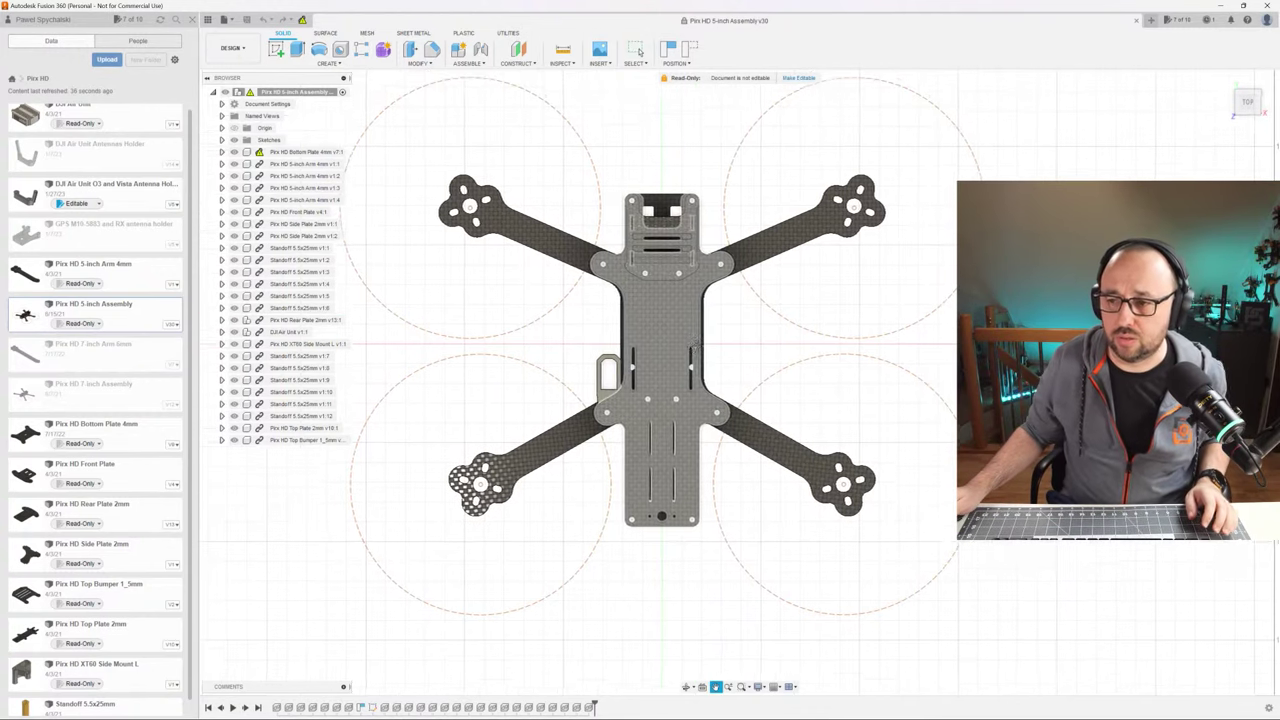
{"action": "left_click_drag", "start_coordinate": [623, 314], "coordinate": [538, 250]}
{"action": "key", "text": "Escape"}
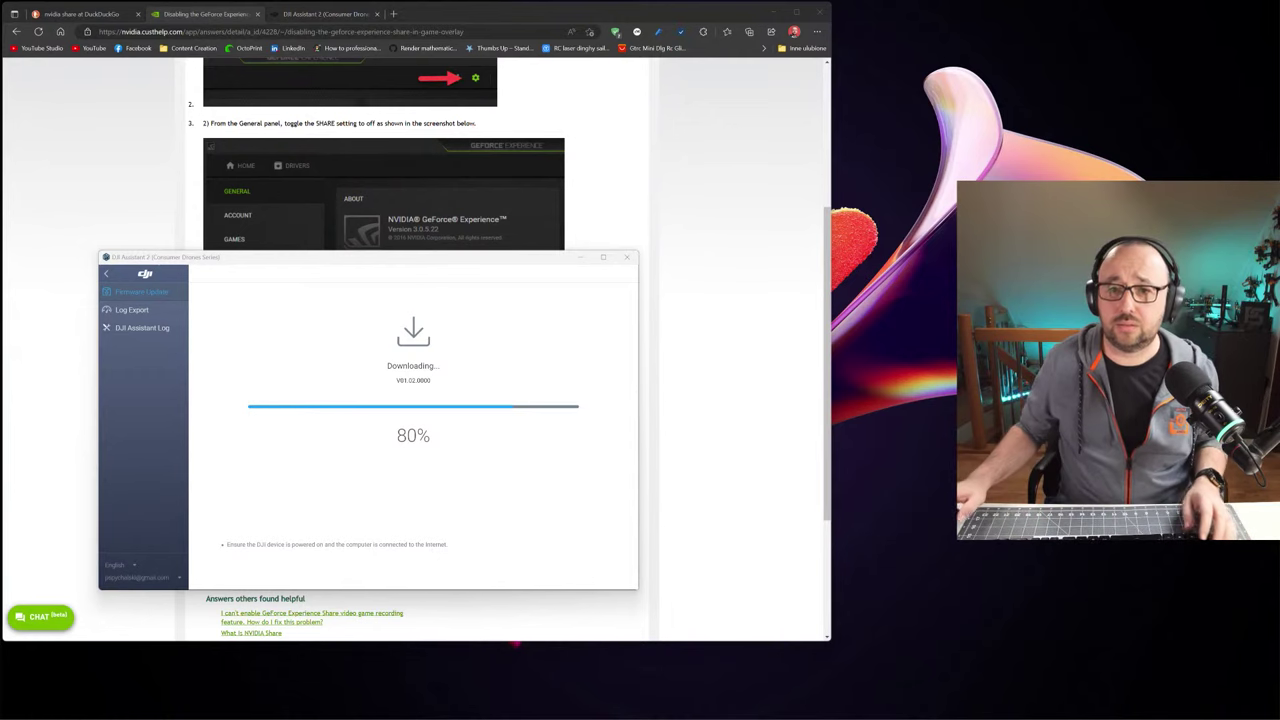
- Switch to the browser and open the METEO.PL weather site in a new tab
{"action": "left_click", "coordinate": [391, 14]}
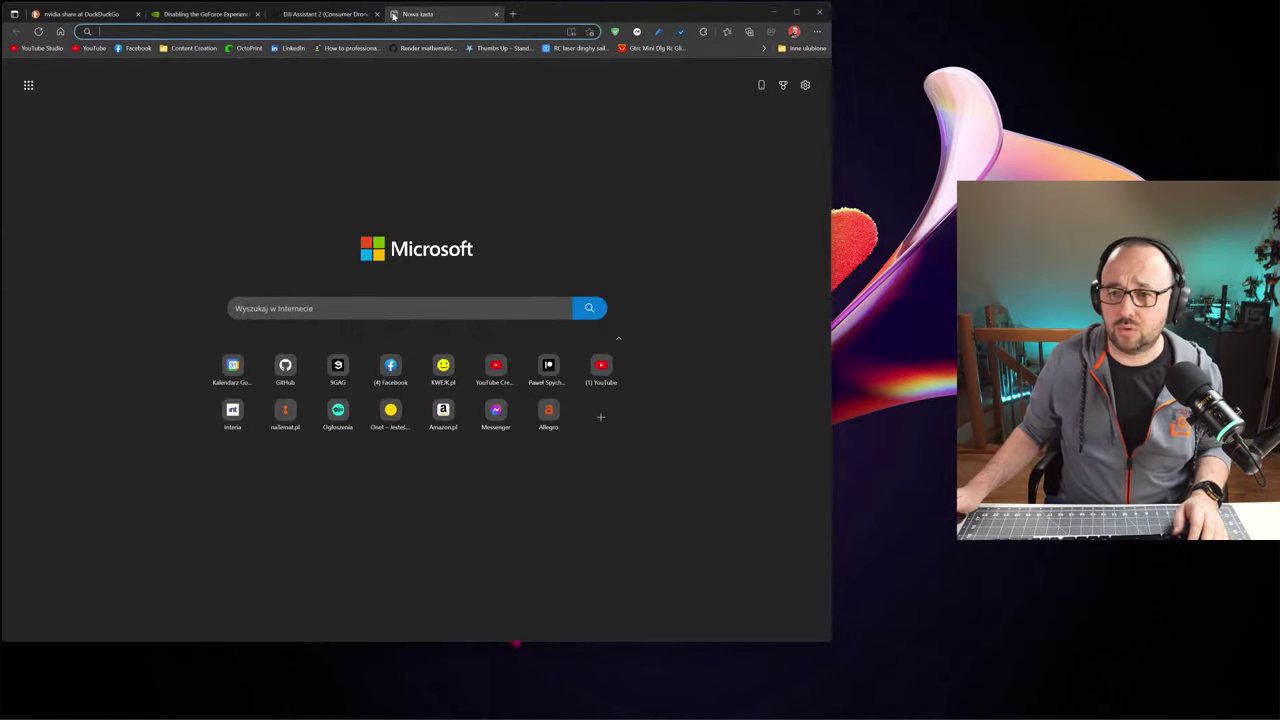
{"action": "type", "text": "mate"}
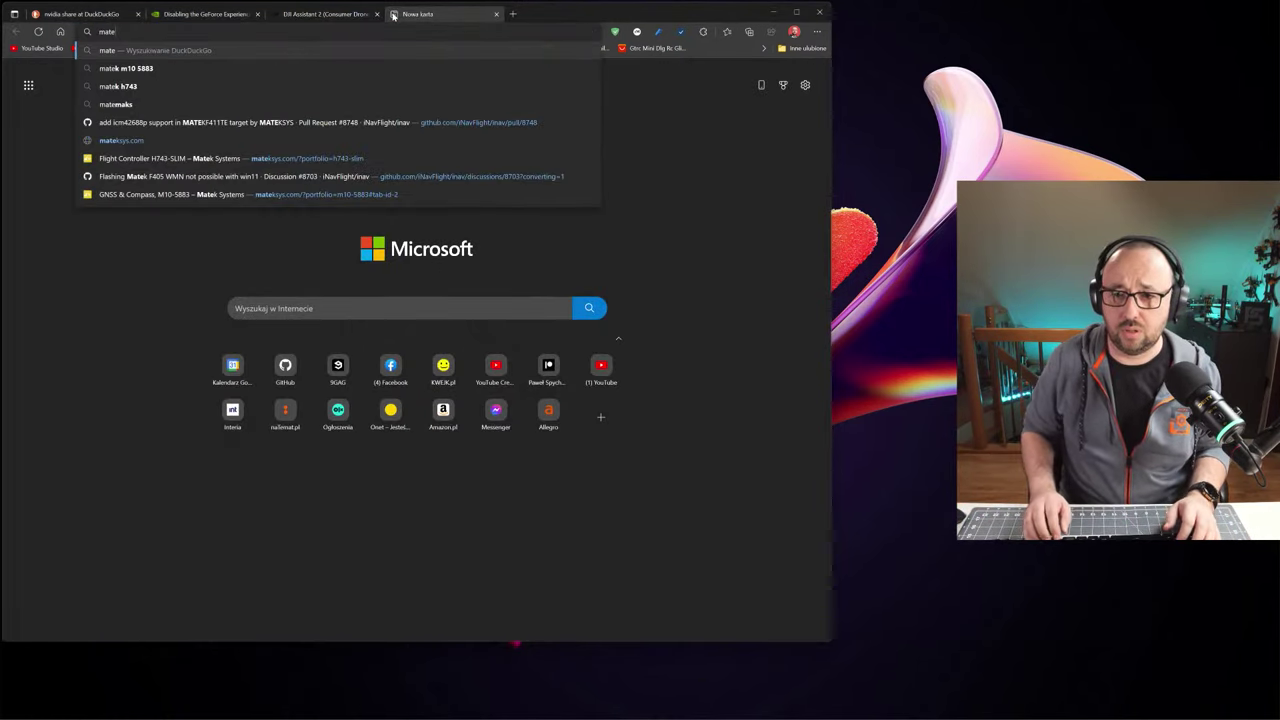
{"action": "key", "text": "BackSpace"}
{"action": "key", "text": "BackSpace"}
{"action": "key", "text": "BackSpace"}
{"action": "type", "text": "e"}
{"action": "key", "text": "Down"}
{"action": "key", "text": "Down"}
{"action": "key", "text": "Down"}
{"action": "key", "text": "Down"}
{"action": "key", "text": "Down"}
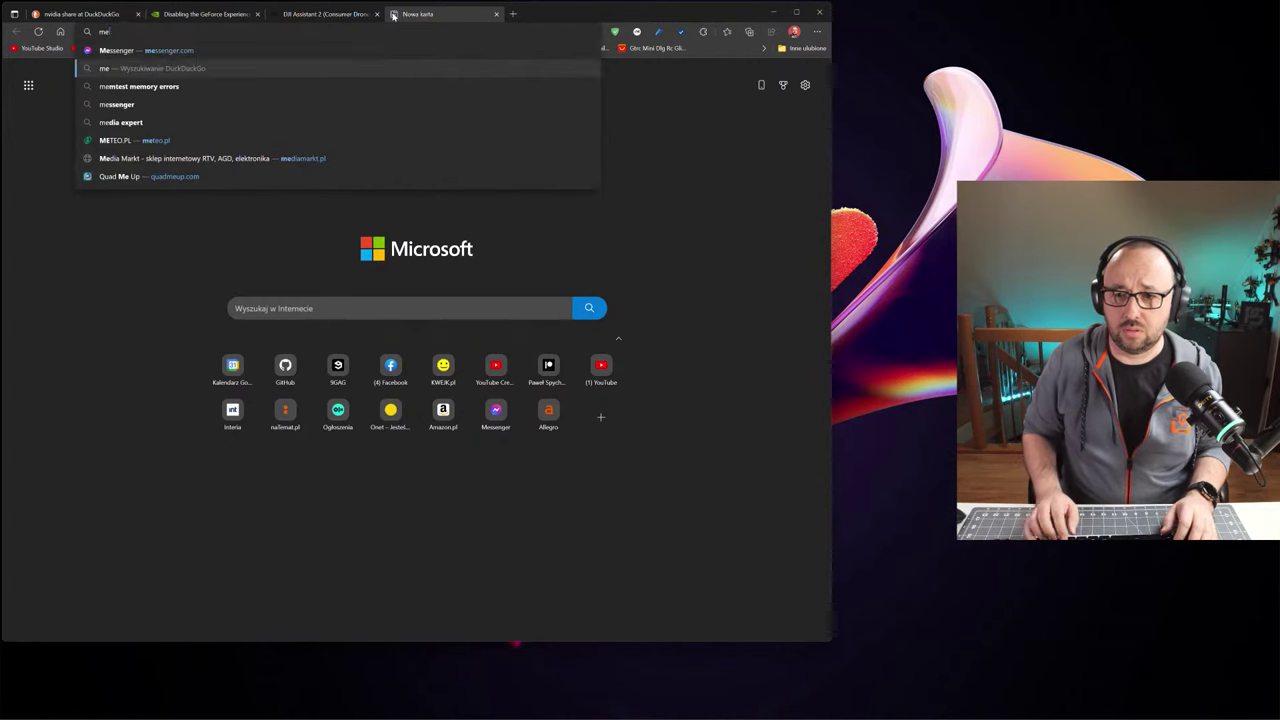
{"action": "key", "text": "Return"}
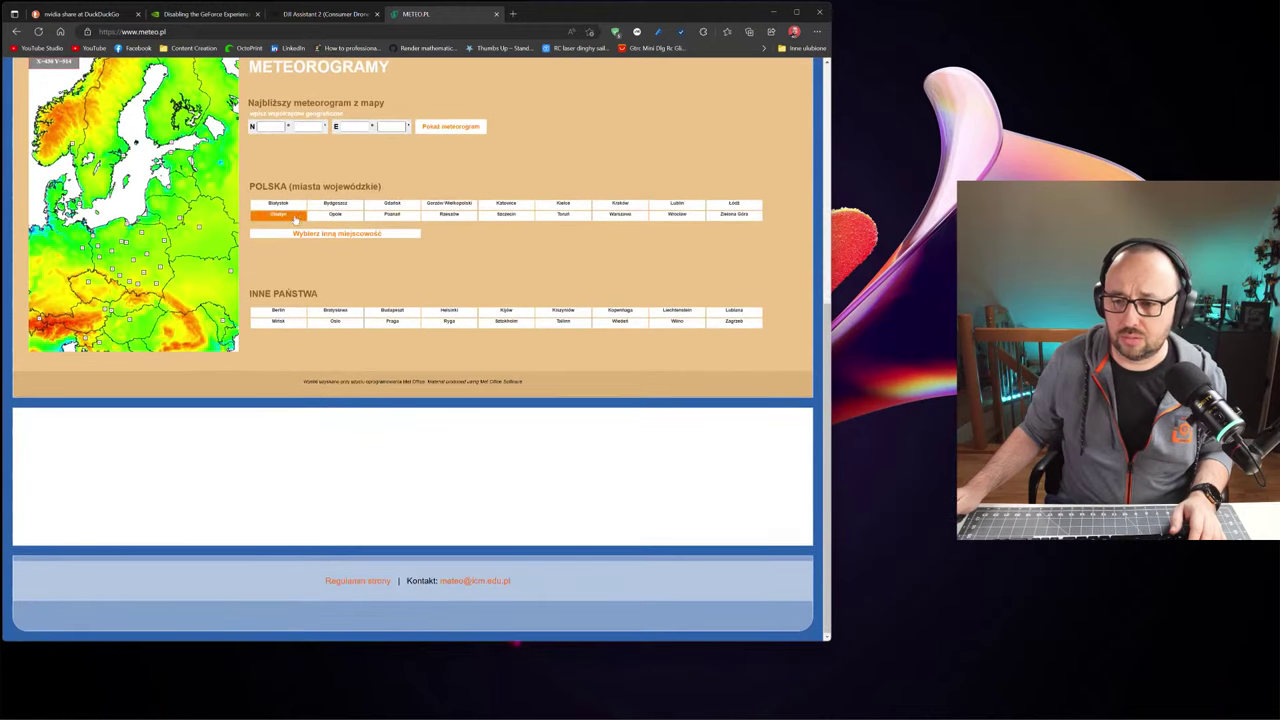
- View the meteorogram for Szczecin, check the firmware download in DJI Assistant 2, and close the meteorogram window
{"action": "left_click", "coordinate": [520, 217]}
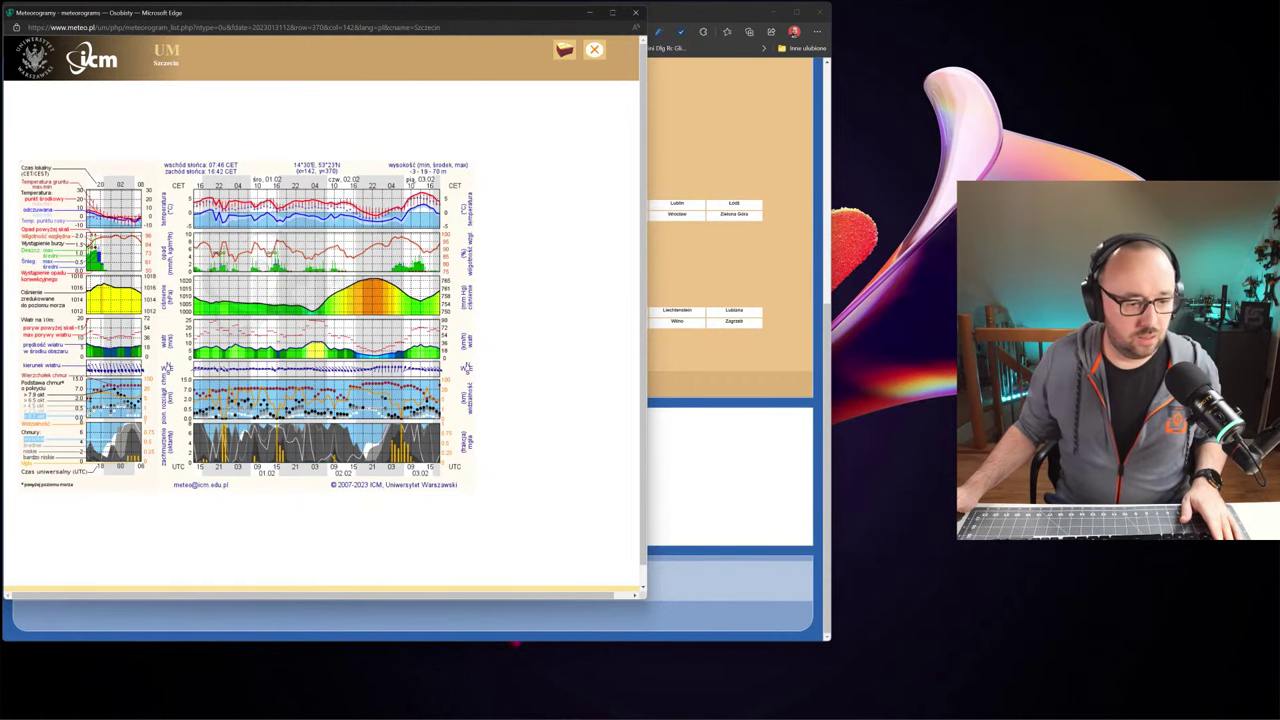
{"action": "key", "text": "alt+Tab"}
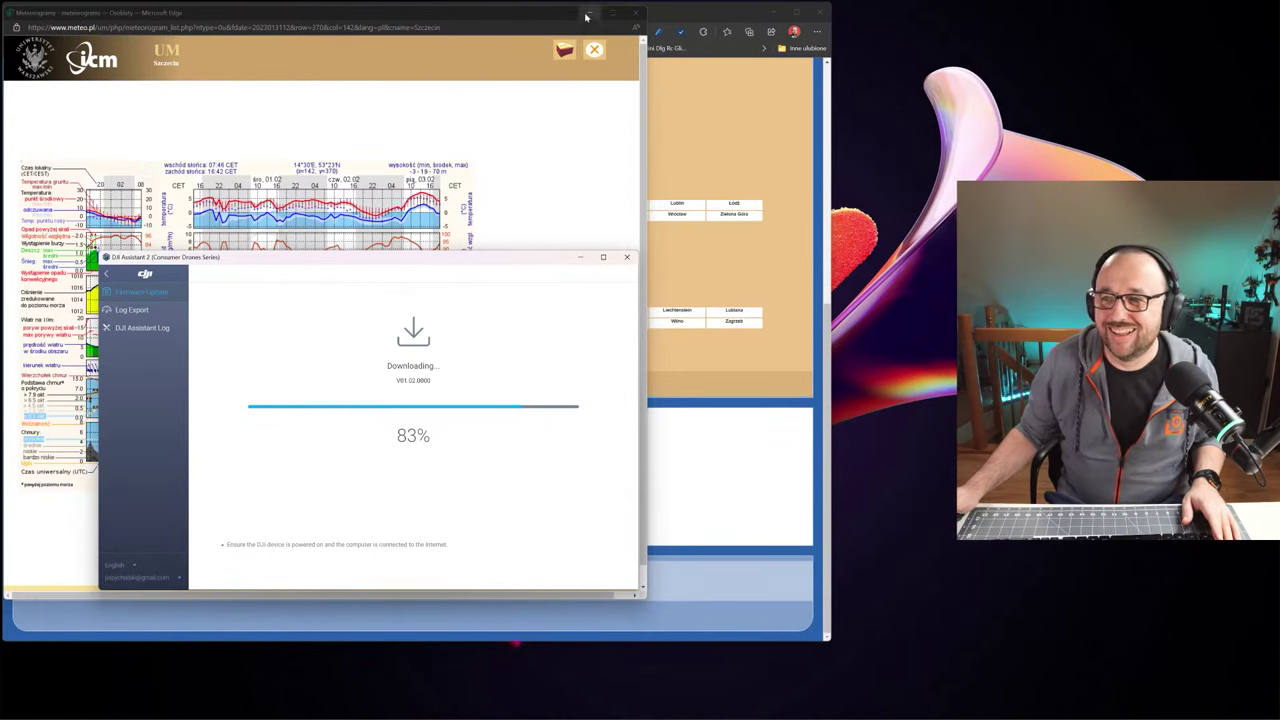
{"action": "left_click", "coordinate": [635, 12]}
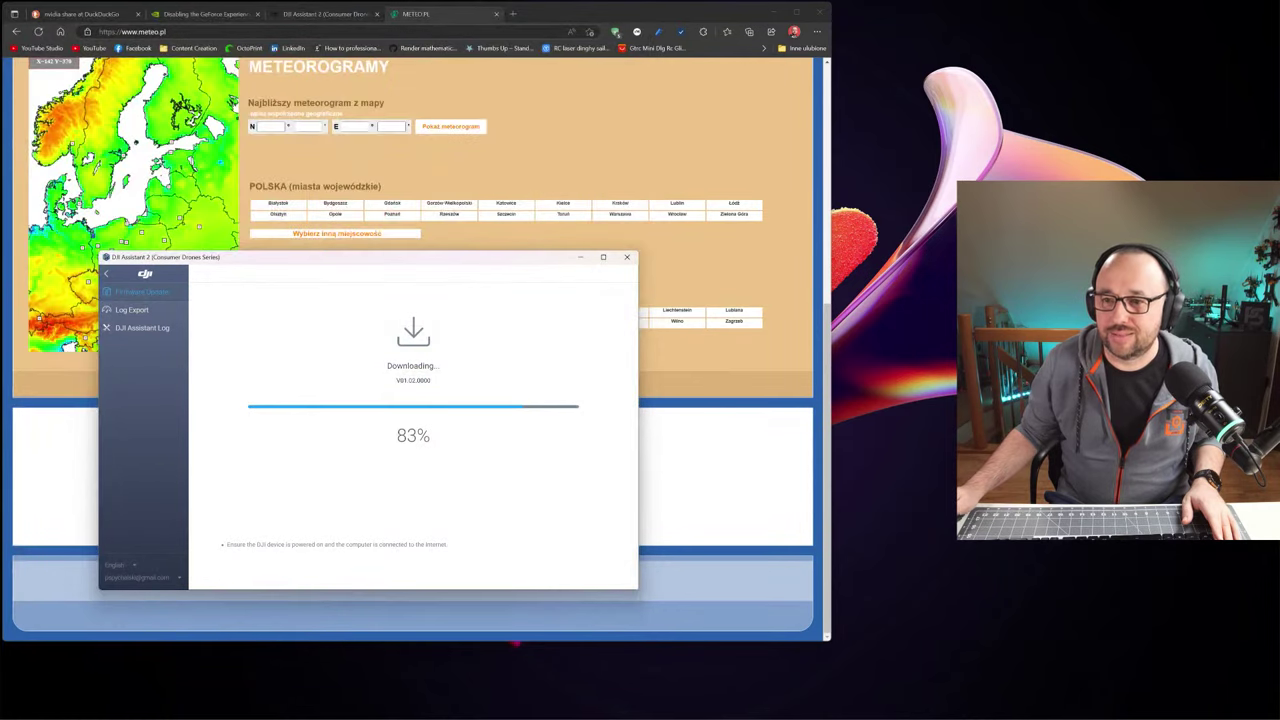
- Search the web for windy.com and open the Windy weather map from the results
{"action": "left_click", "coordinate": [130, 31]}
{"action": "type", "text": "windy.com"}
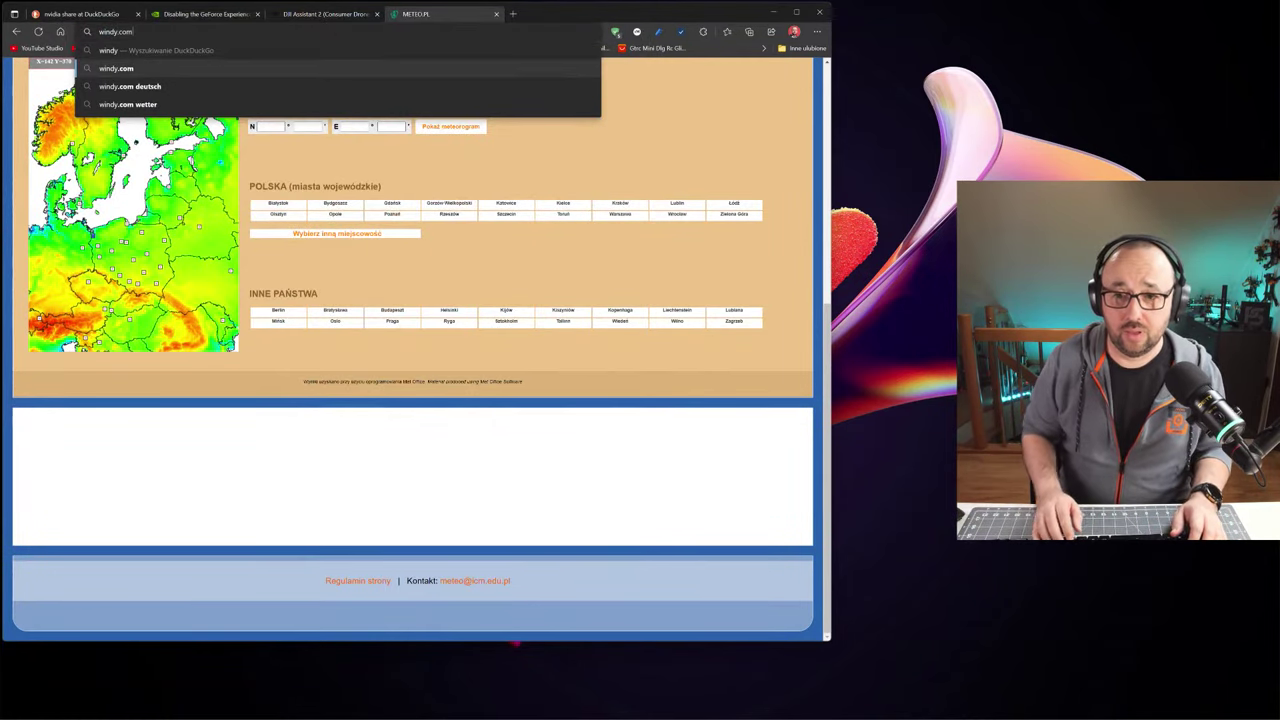
{"action": "key", "text": "Return"}
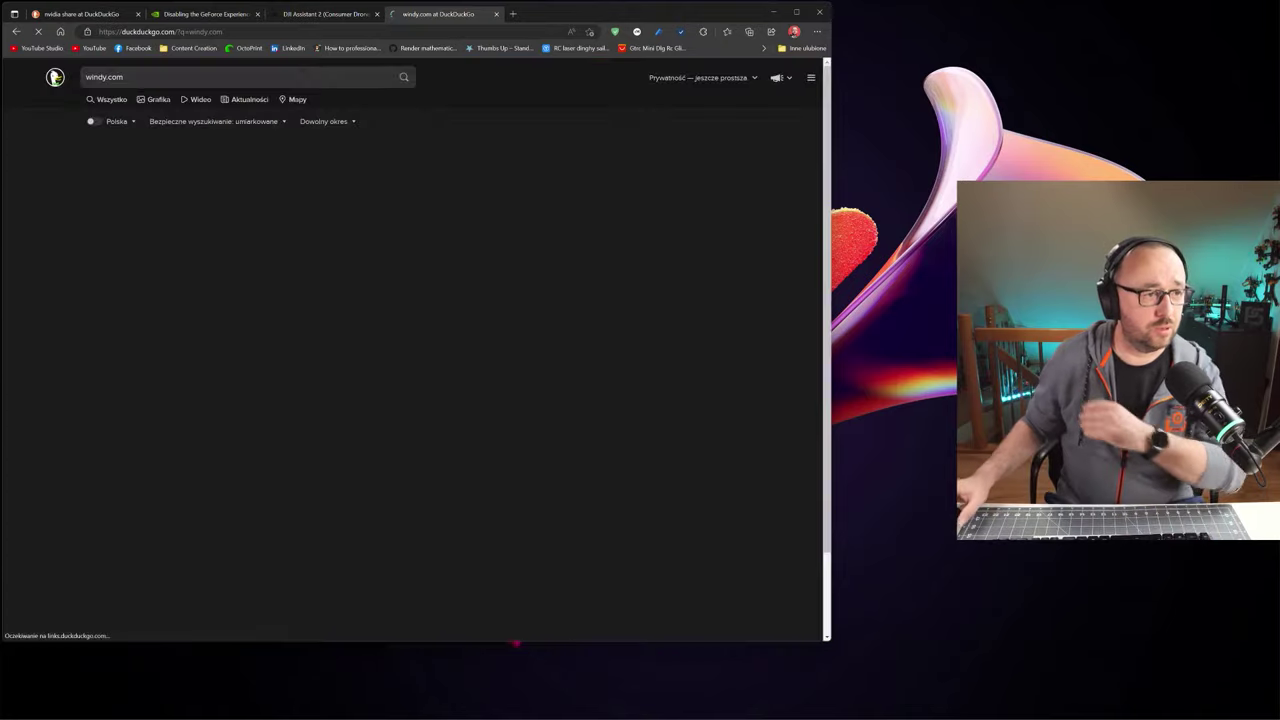
{"action": "left_click", "coordinate": [243, 159]}
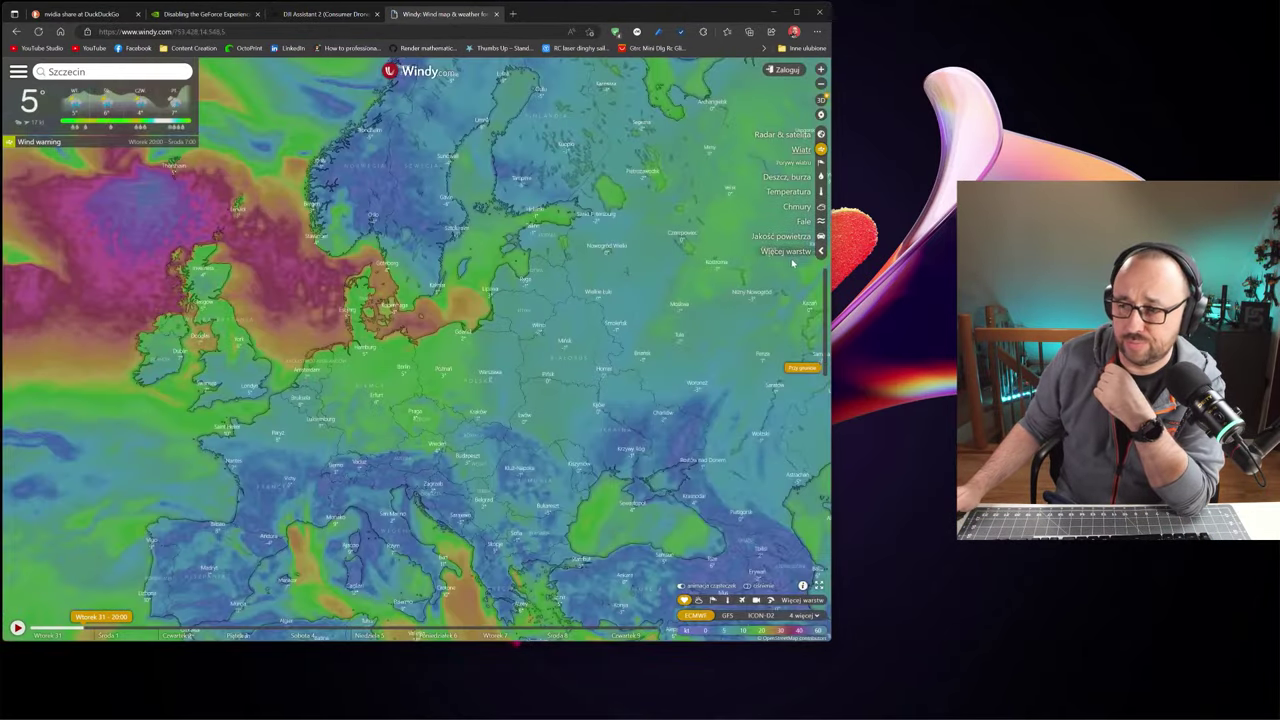
- Examine the rain, fresh snow, thunderstorm and wind layers over Poland and Germany on the Windy map
{"action": "left_click", "coordinate": [788, 178]}
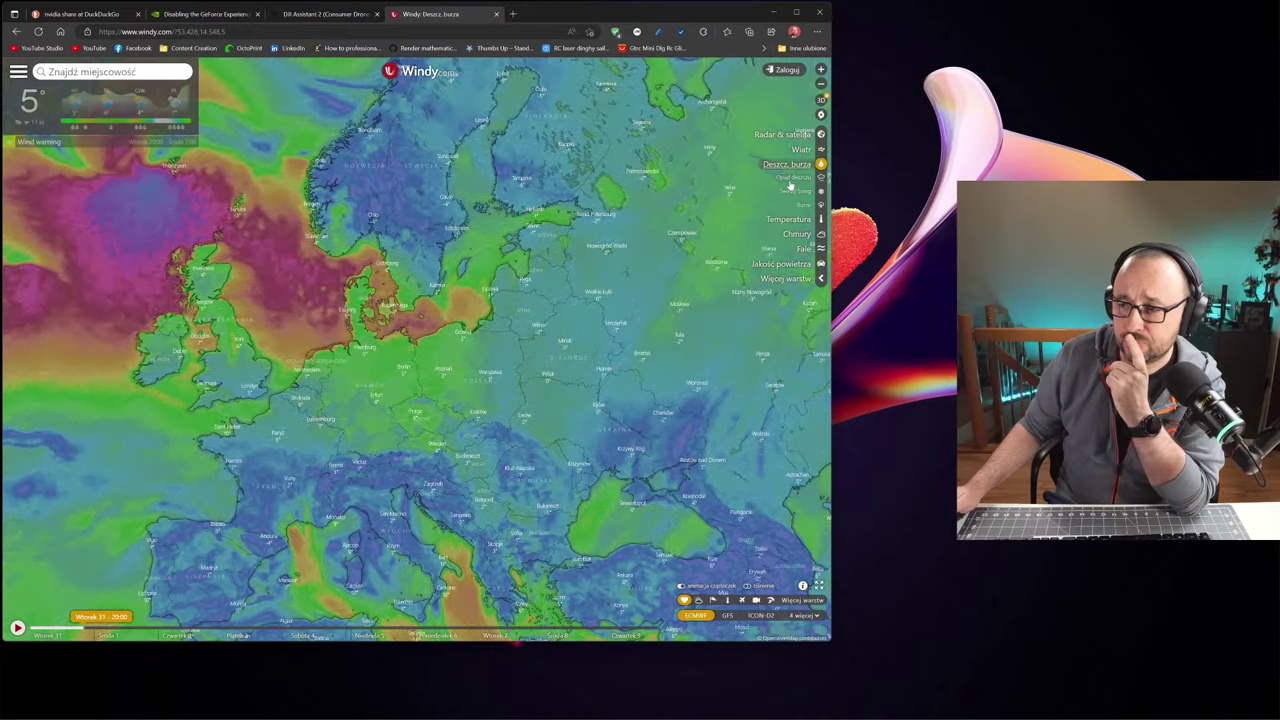
{"action": "left_click", "coordinate": [801, 206]}
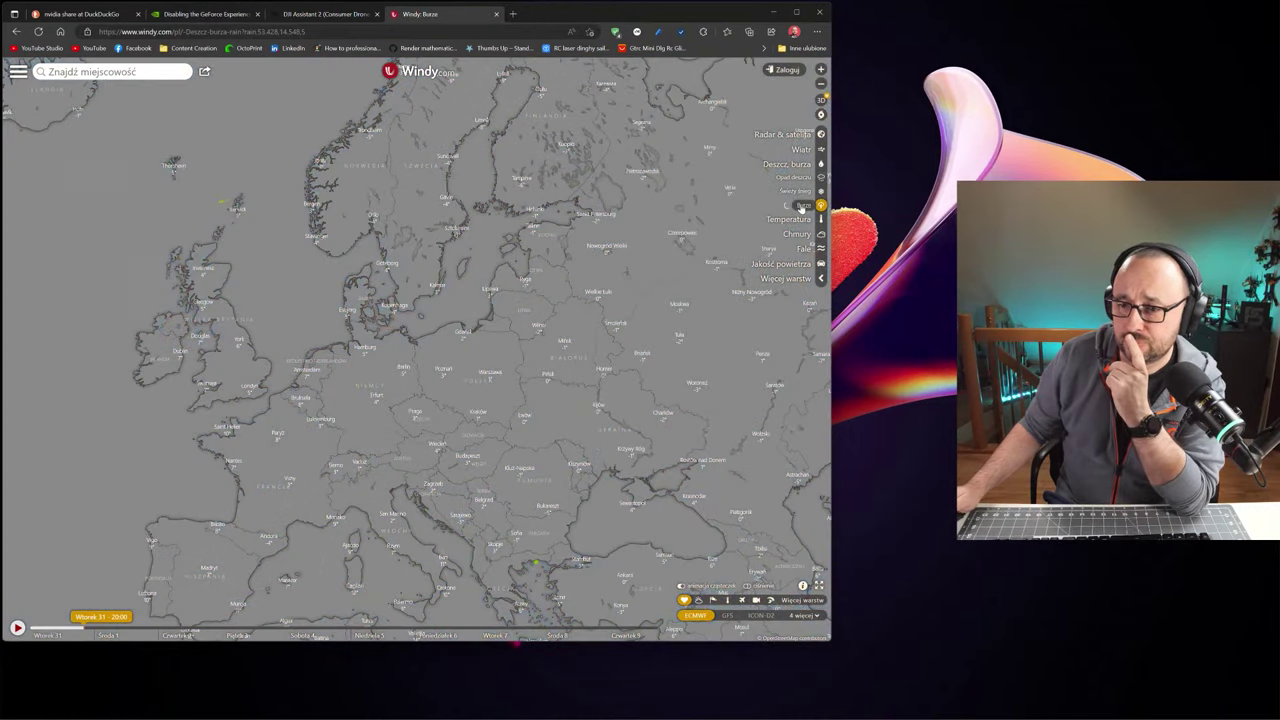
{"action": "scroll", "coordinate": [419, 355], "scroll_direction": "up", "scroll_amount": 3}
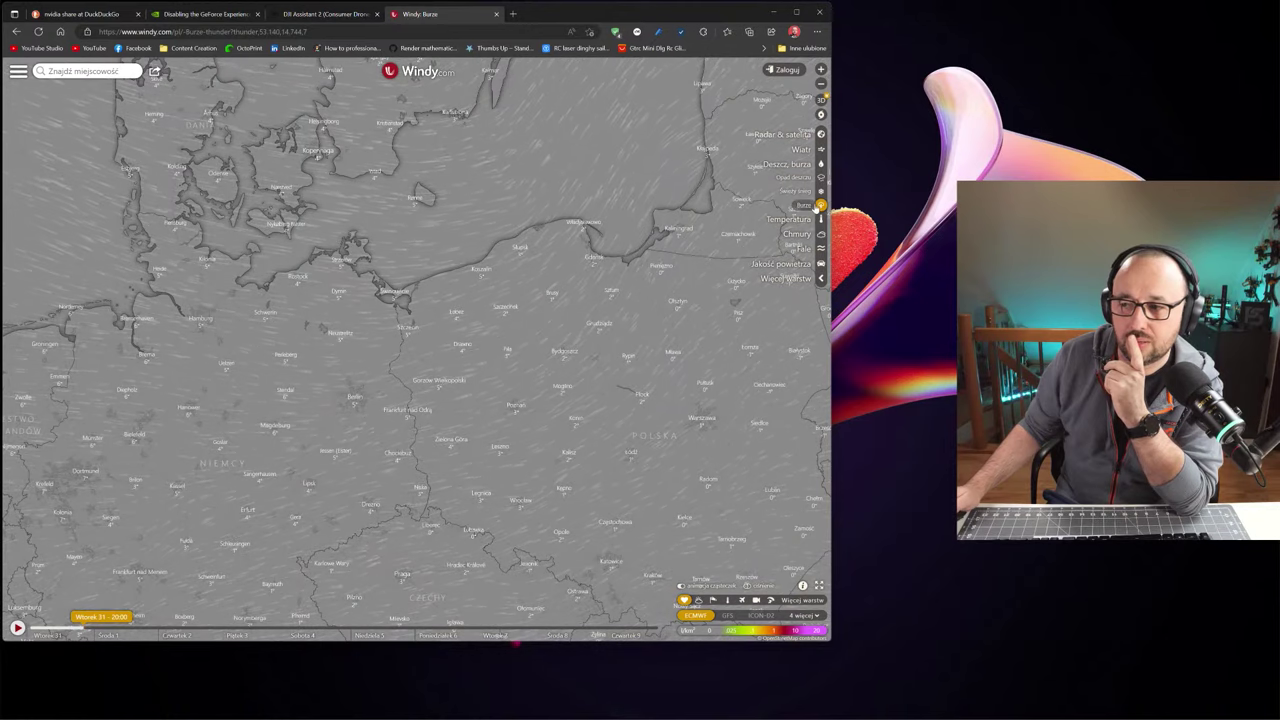
{"action": "left_click", "coordinate": [805, 165]}
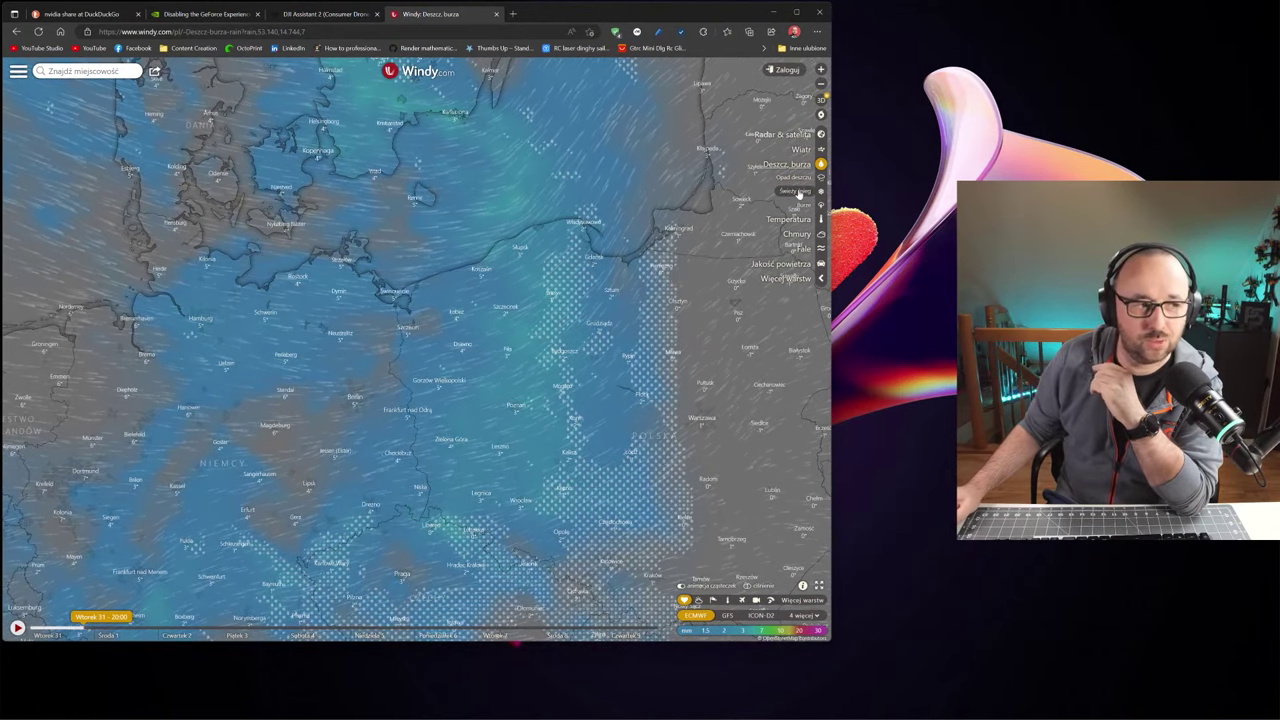
{"action": "left_click", "coordinate": [798, 193]}
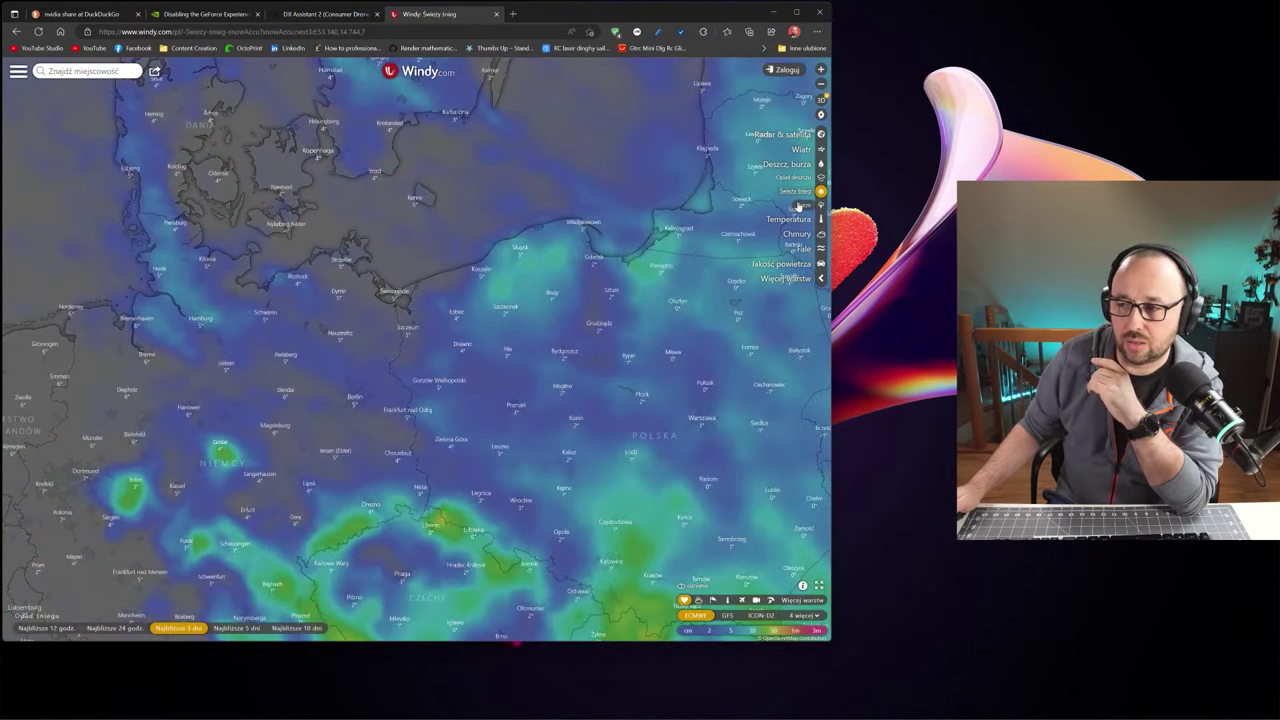
{"action": "left_click", "coordinate": [799, 205]}
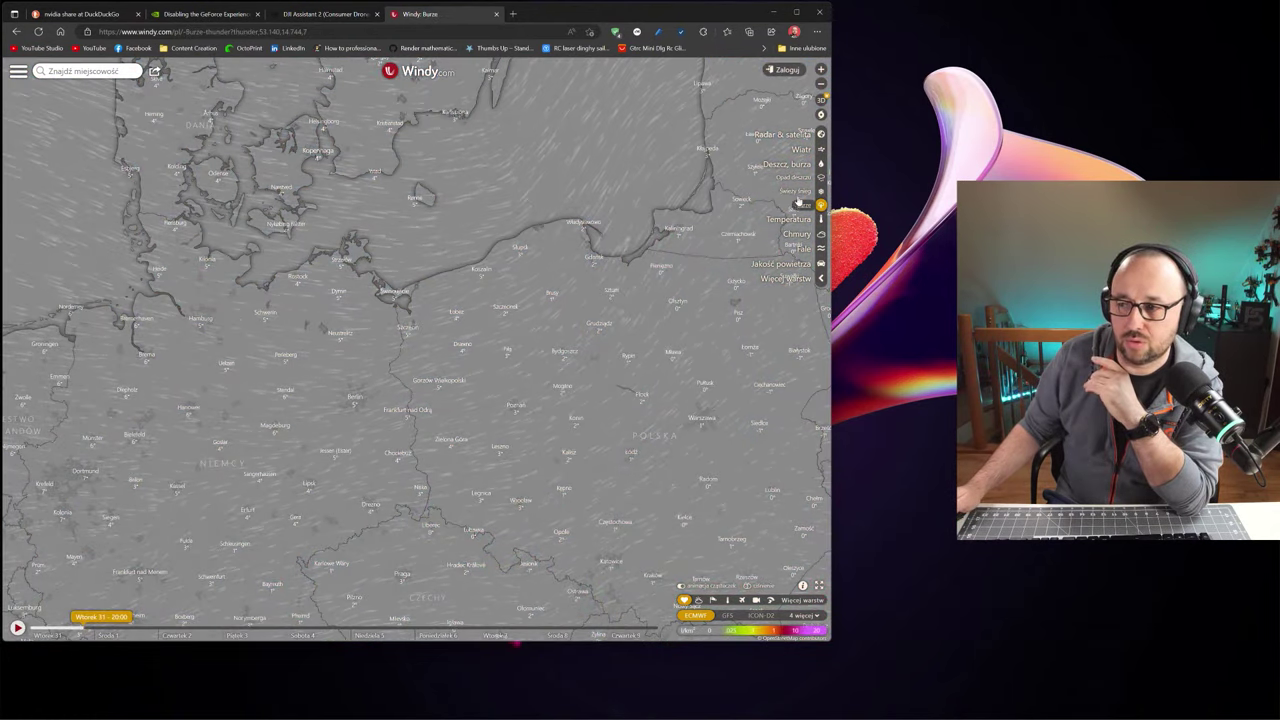
{"action": "left_click", "coordinate": [800, 149]}
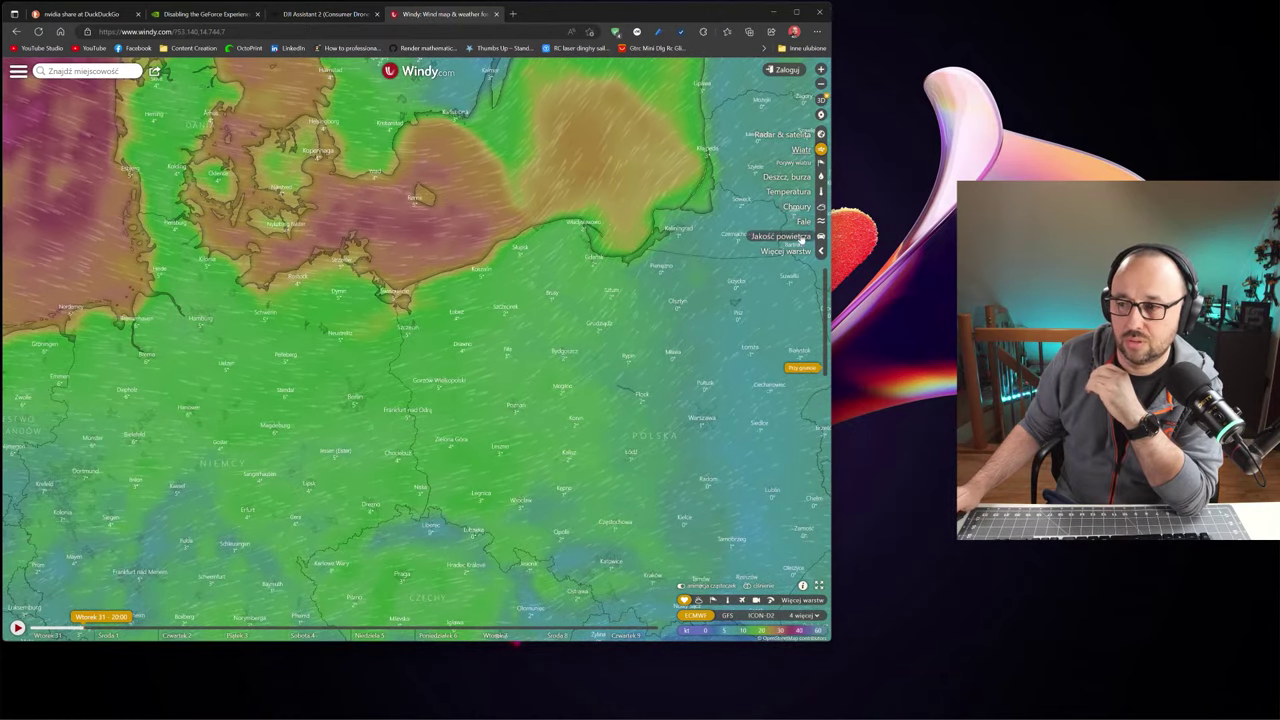
- Search the web for "łowcy burz" and open the Polscy Łowcy Burz – Skywarn Polska site, checking the firmware download meanwhile
{"action": "key", "text": "ctrl+l"}
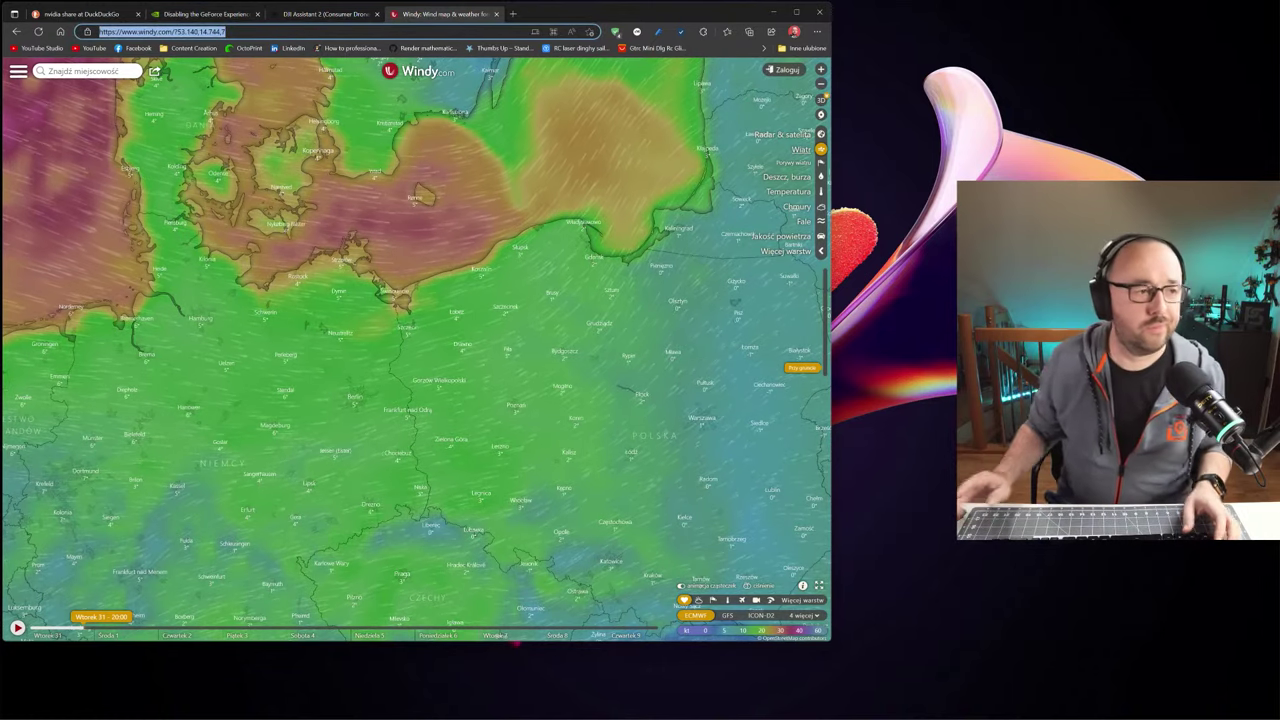
{"action": "type", "text": "low"}
{"action": "type", "text": "burz"}
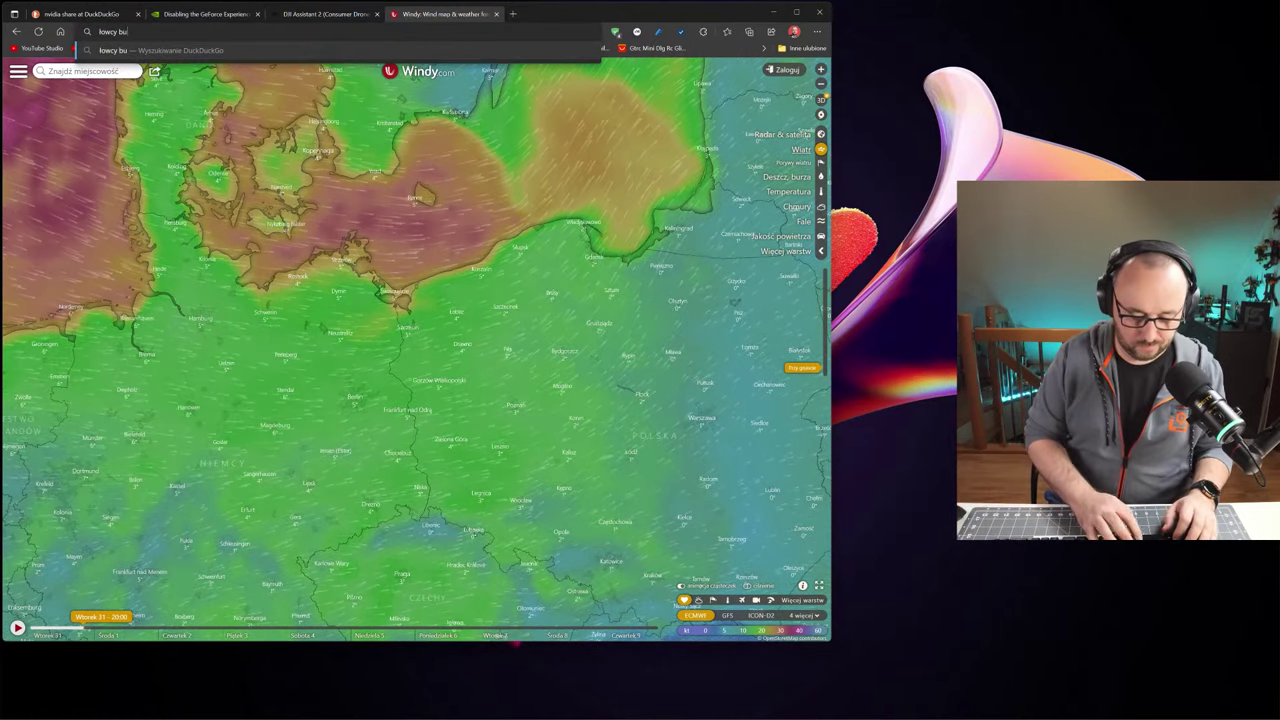
{"action": "key", "text": "Return"}
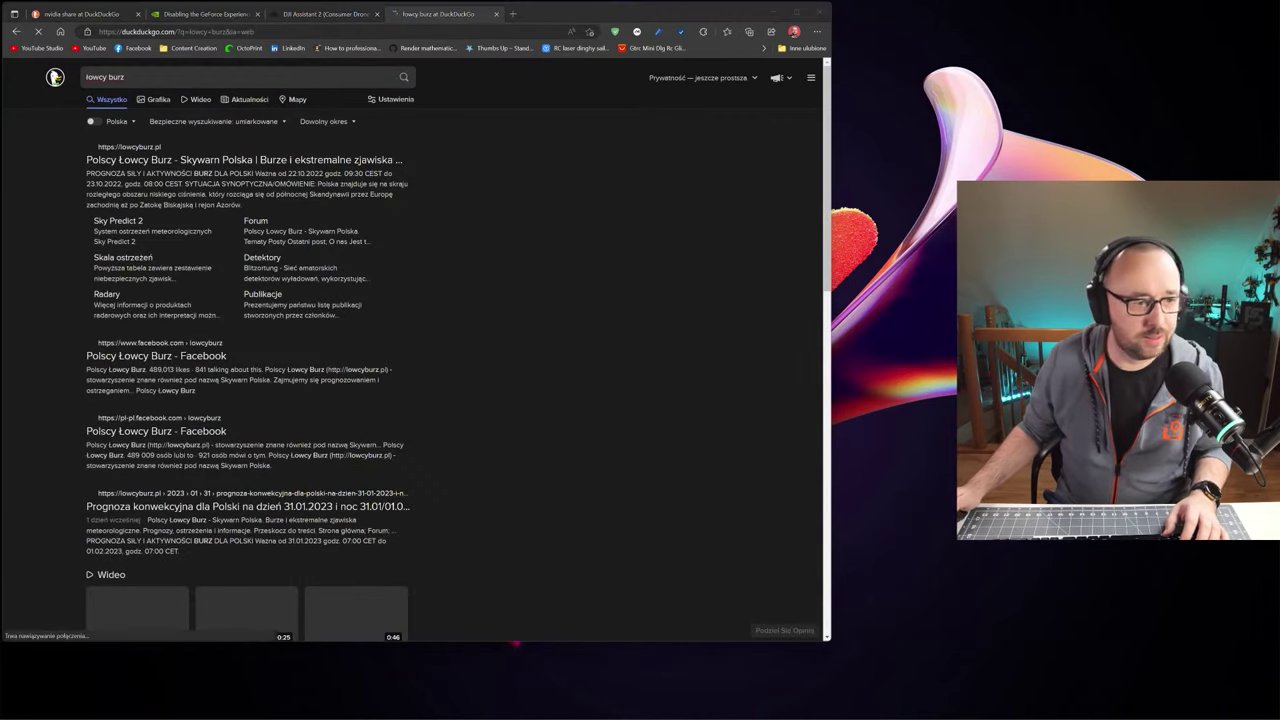
{"action": "key", "text": "alt+Tab"}
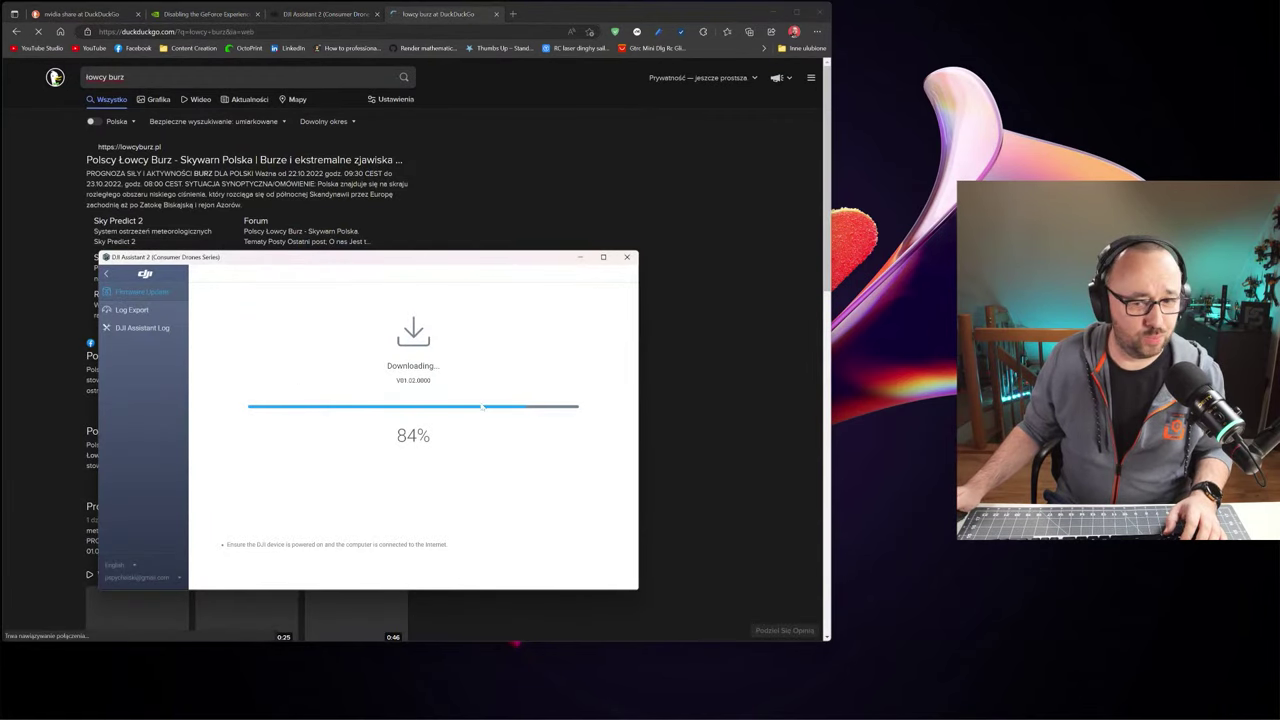
{"action": "key", "text": "alt+Tab"}
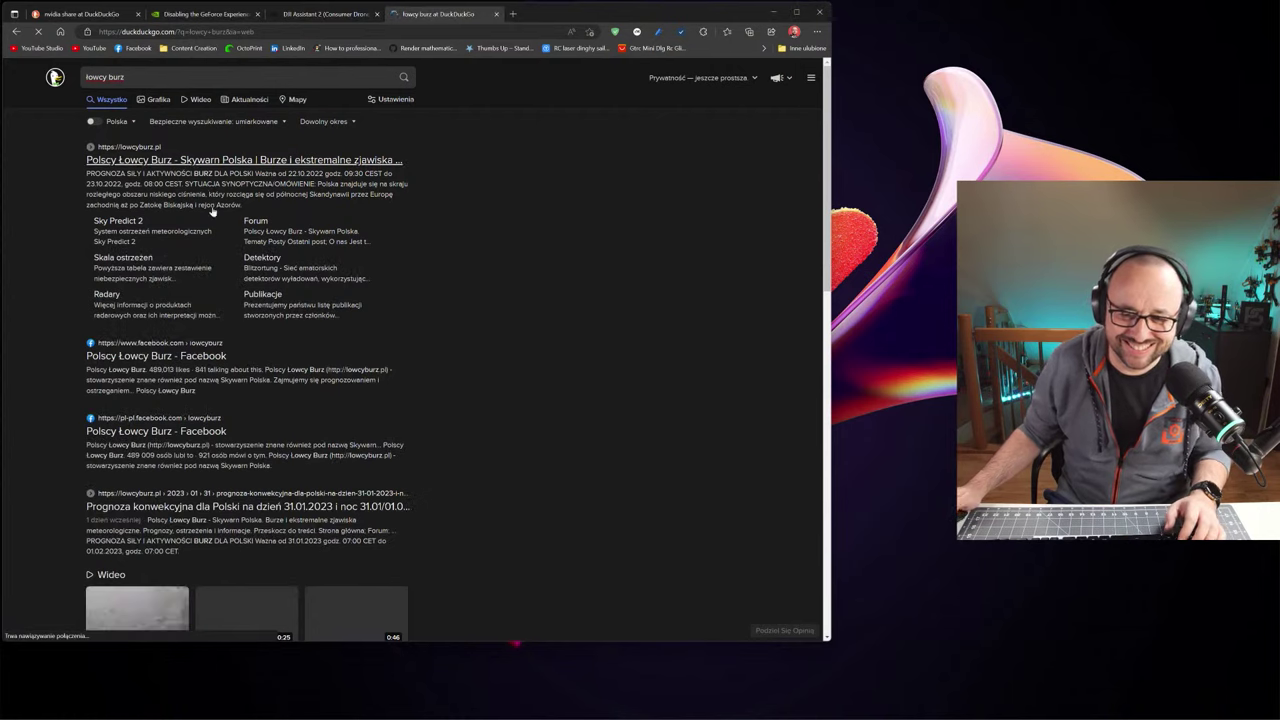
{"action": "left_click", "coordinate": [178, 168]}
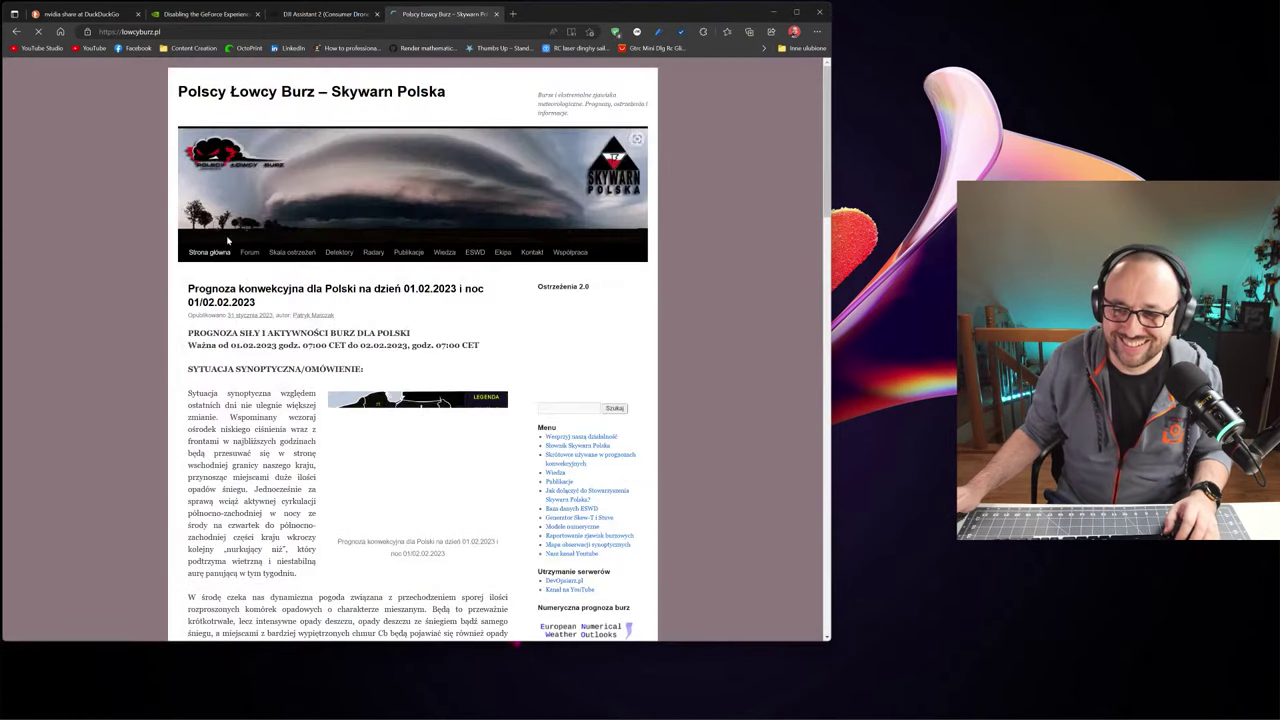
- View the site's storm forecast map of Poland and examine the warning area on the Sky Predict 2 radar map
{"action": "left_click", "coordinate": [362, 452]}
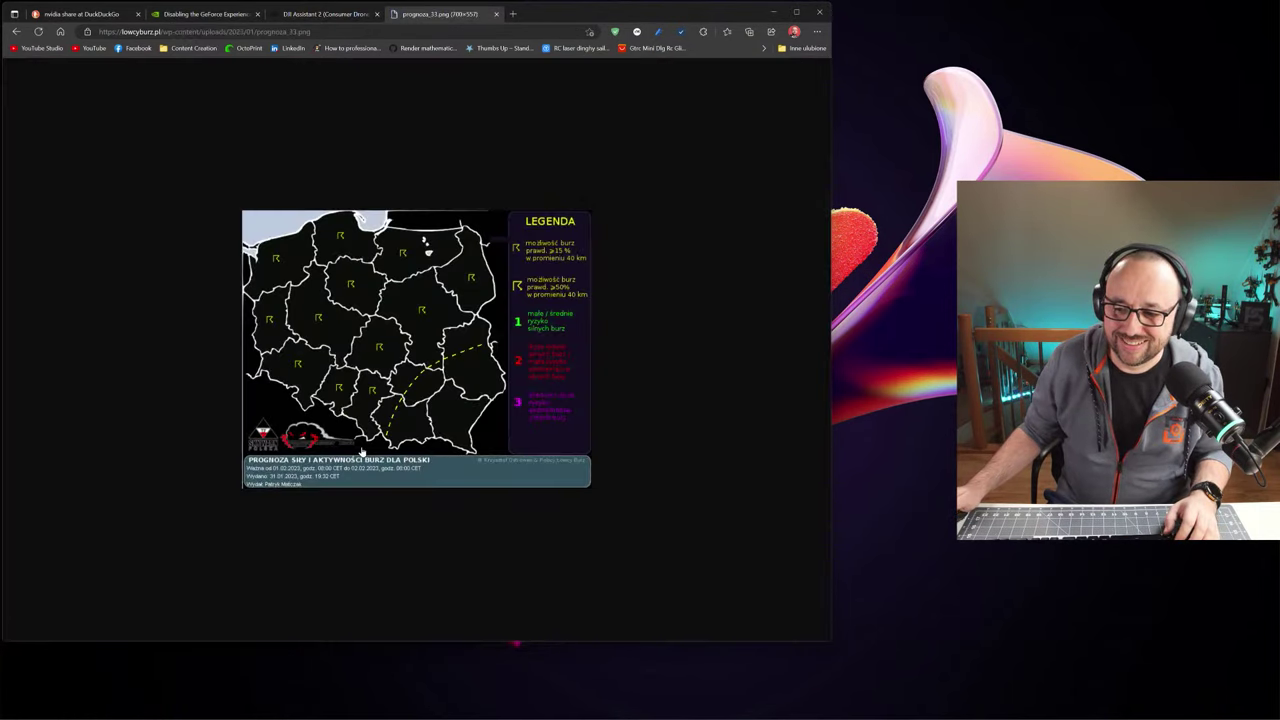
{"action": "key", "text": "alt+Left"}
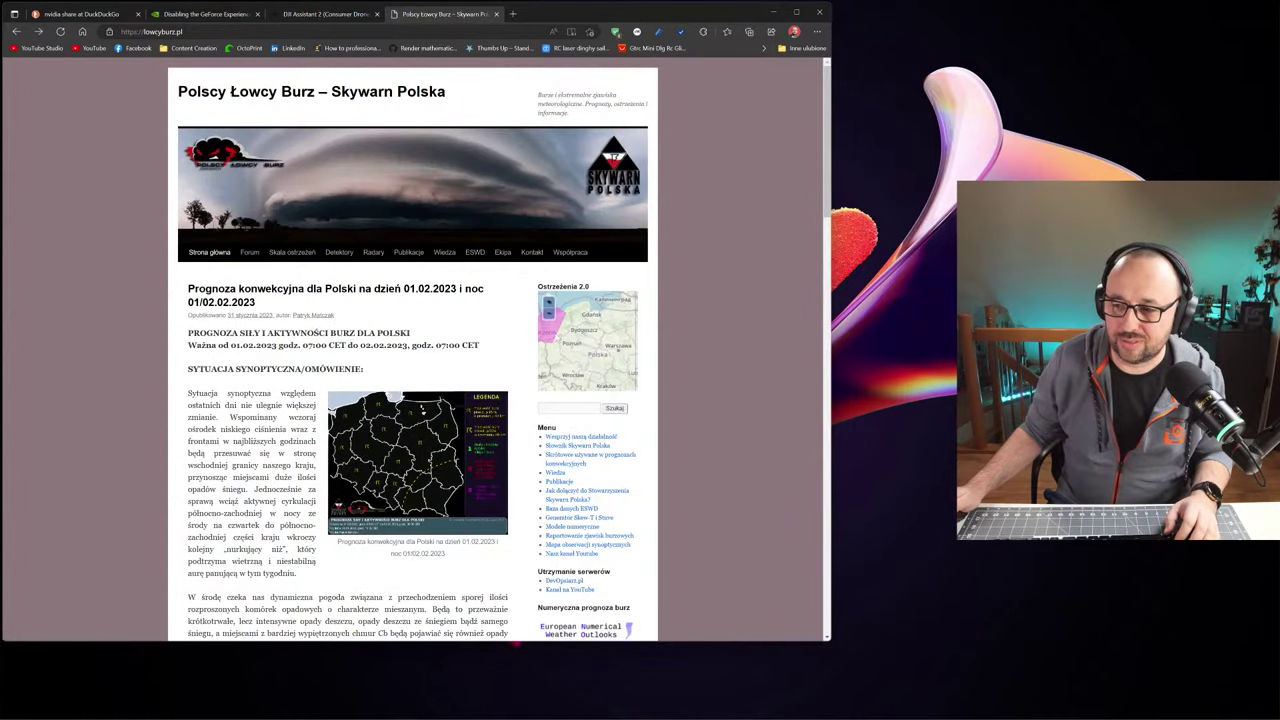
{"action": "left_click", "coordinate": [548, 330]}
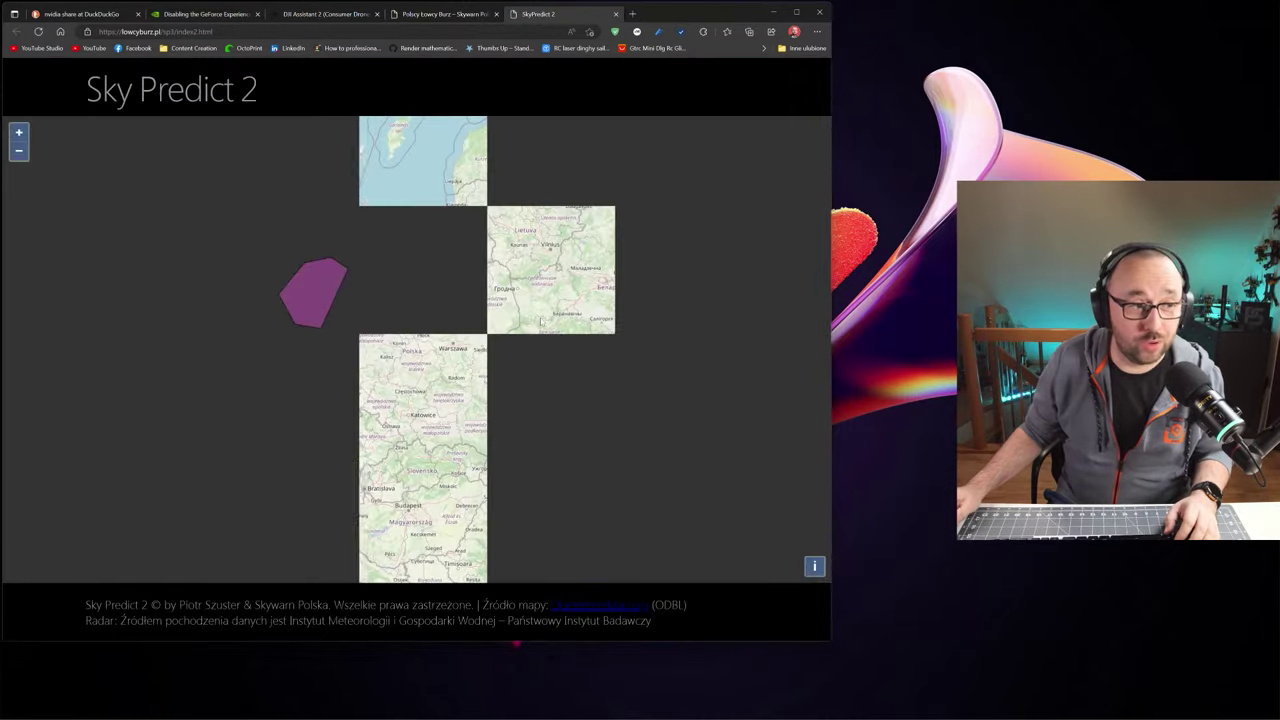
{"action": "scroll", "coordinate": [297, 297], "scroll_direction": "up", "scroll_amount": 1}
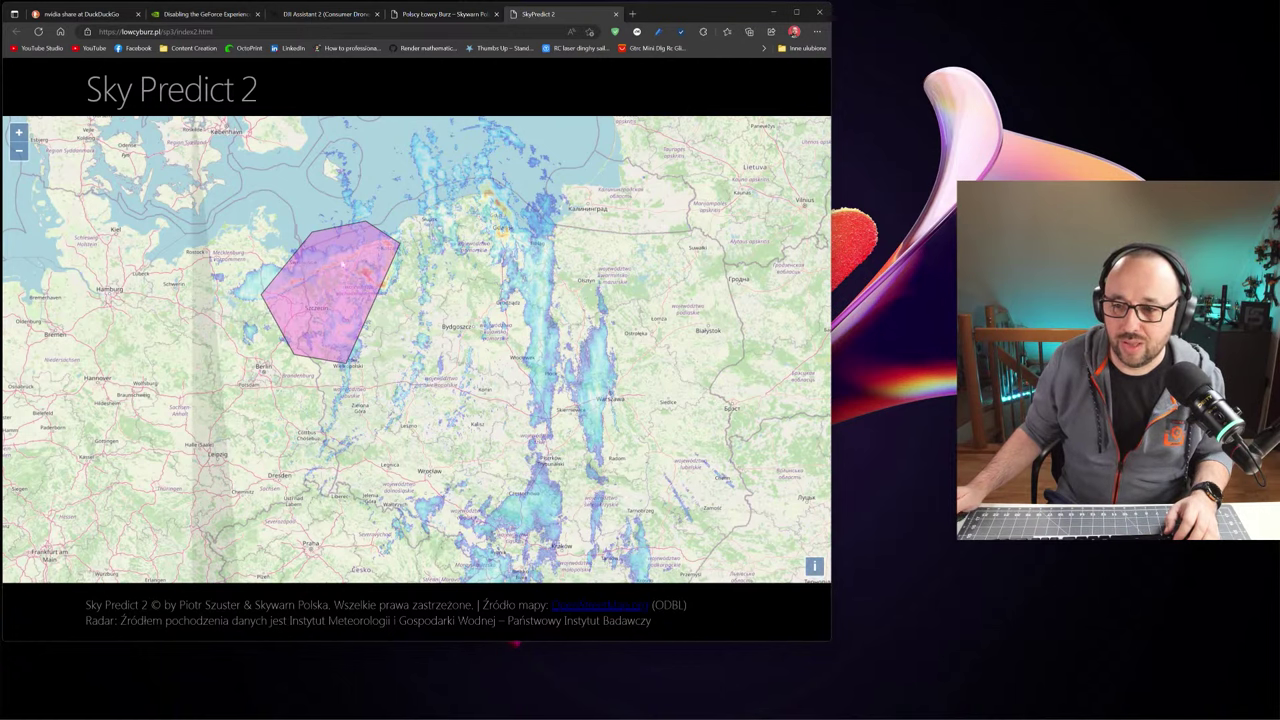
{"action": "scroll", "coordinate": [302, 292], "scroll_direction": "up", "scroll_amount": 2}
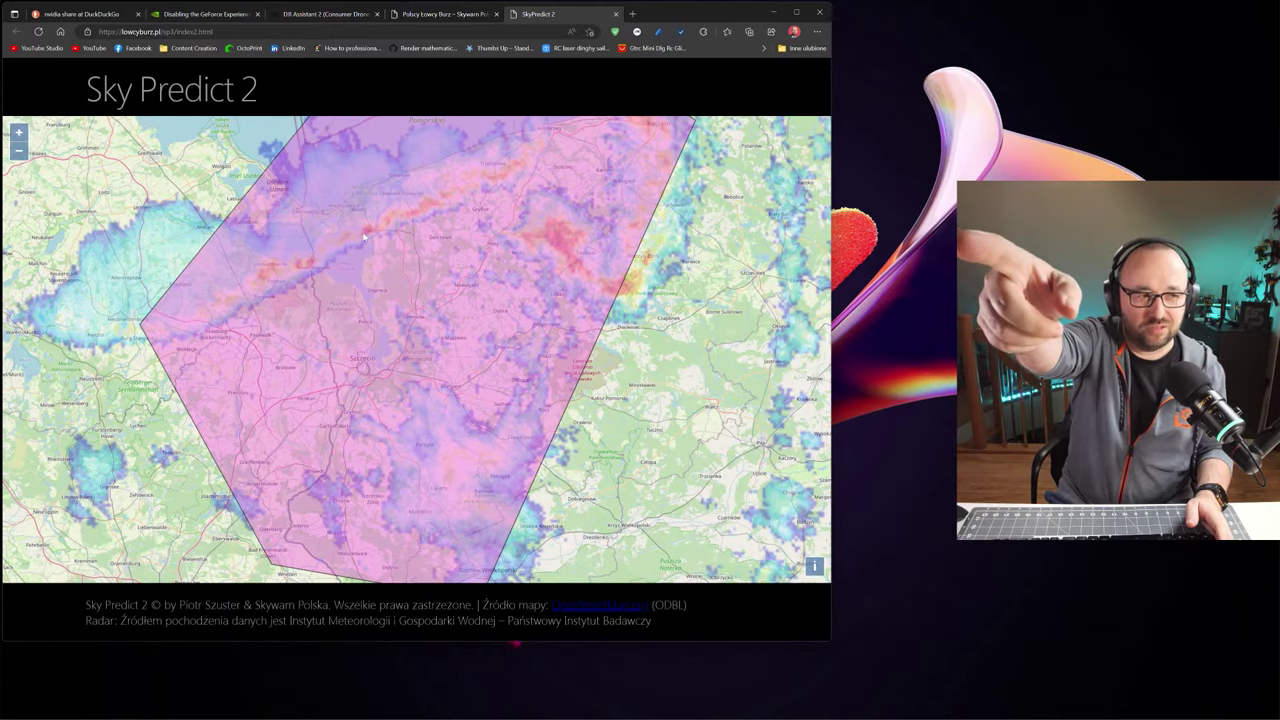
{"action": "key", "text": "ctrl+w"}
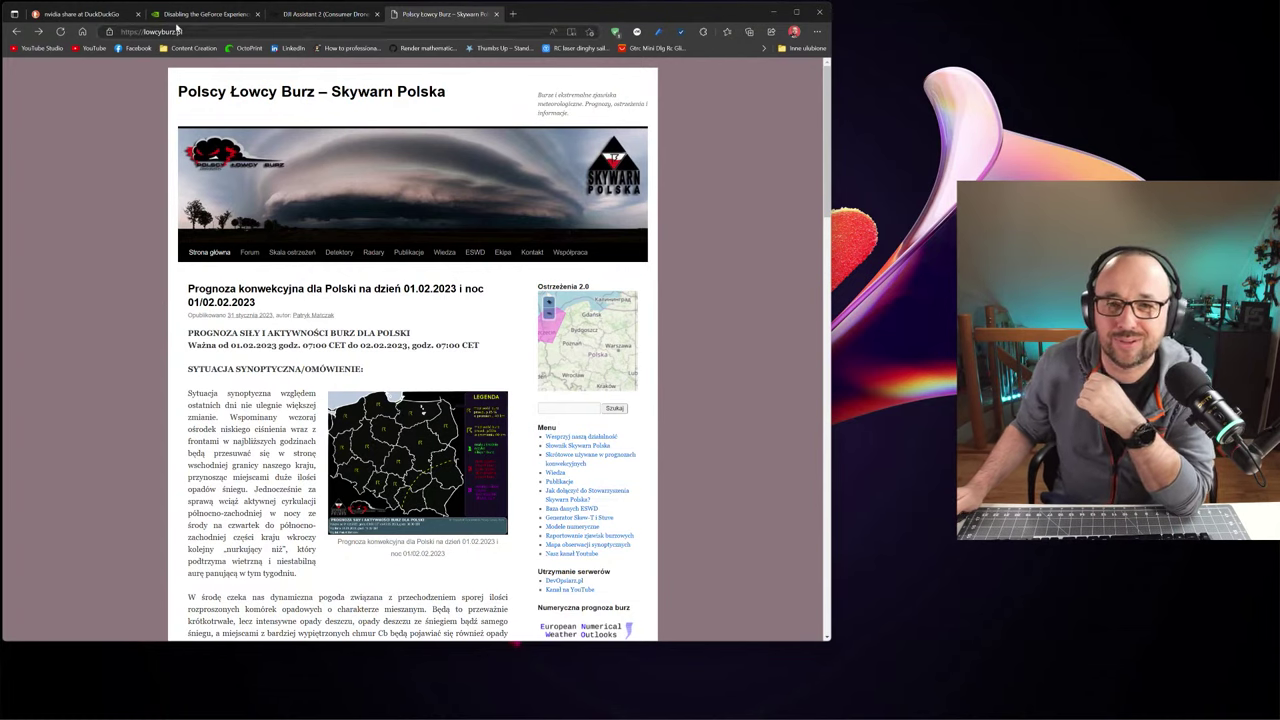
- Return to the NVIDIA article on disabling GeForce Experience Share and bring up DJI Assistant 2 to check the firmware download
{"action": "left_click", "coordinate": [205, 14]}
{"action": "mouse_move", "coordinate": [107, 15]}
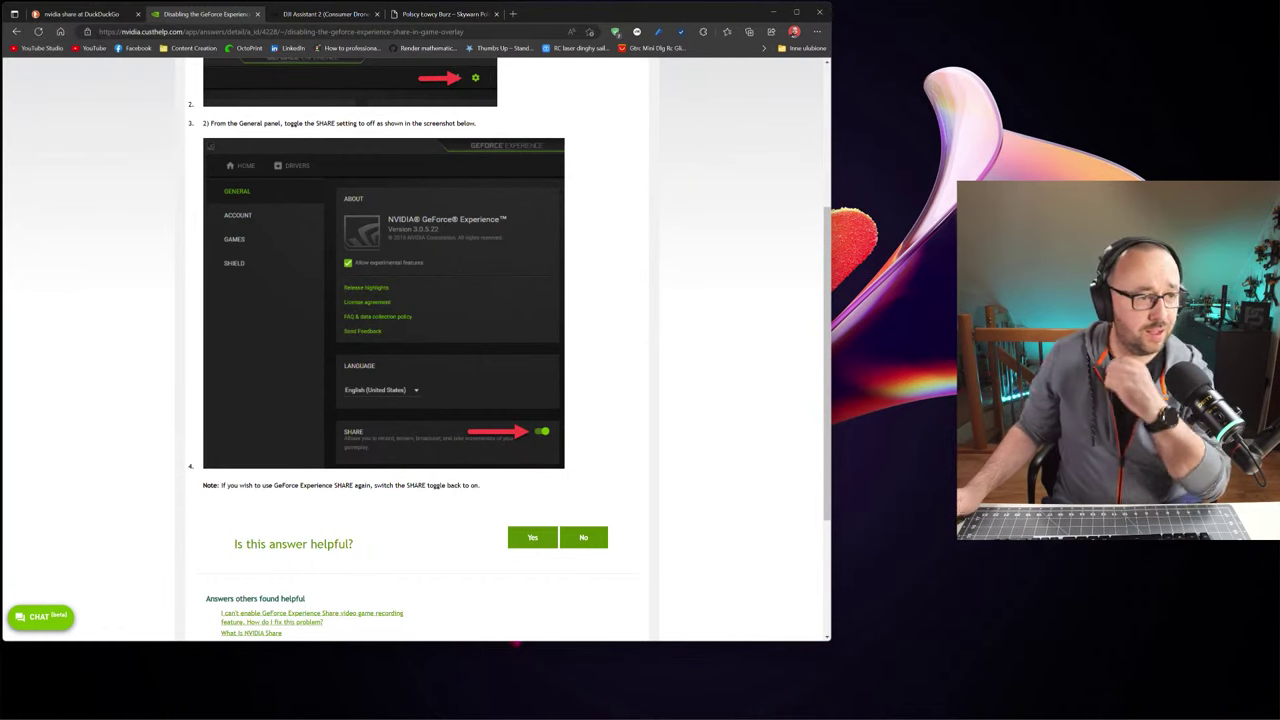
{"action": "key", "text": "alt+Tab"}
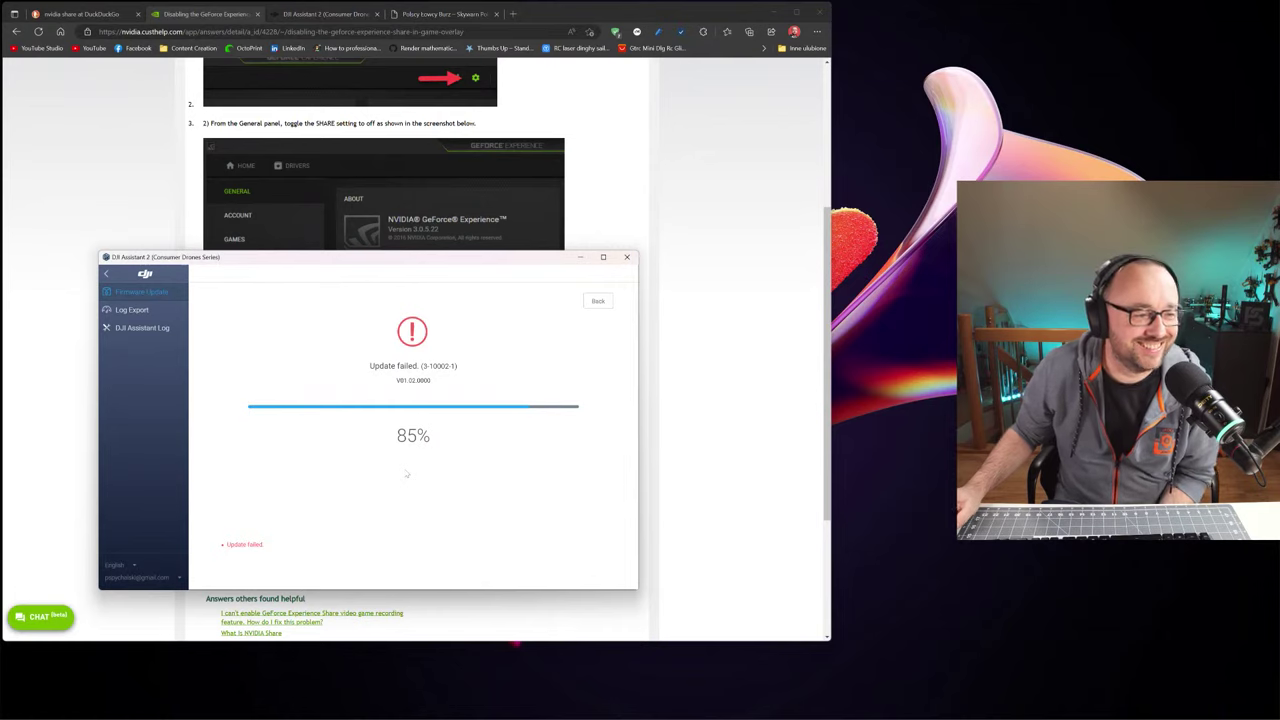
- Leave the failed update and retry upgrading the DJI O3 Air Unit to firmware V01.02.0000
{"action": "left_click", "coordinate": [598, 301]}
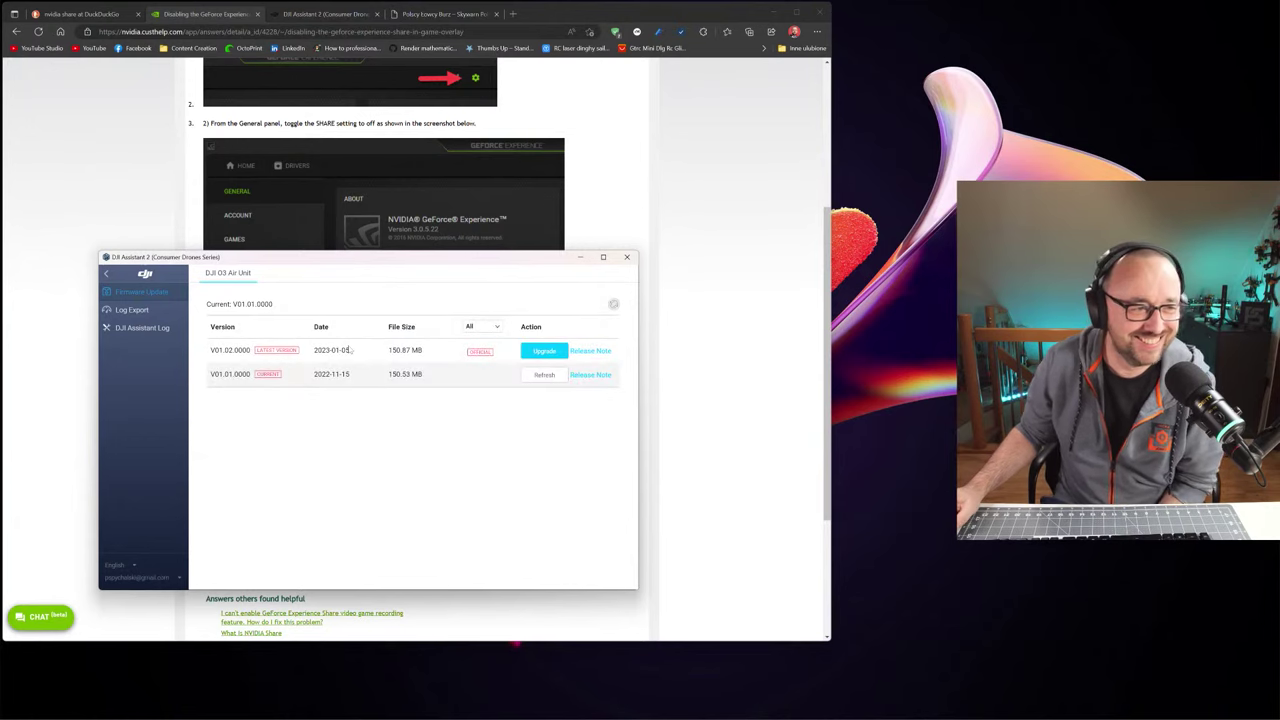
{"action": "left_click", "coordinate": [538, 352]}
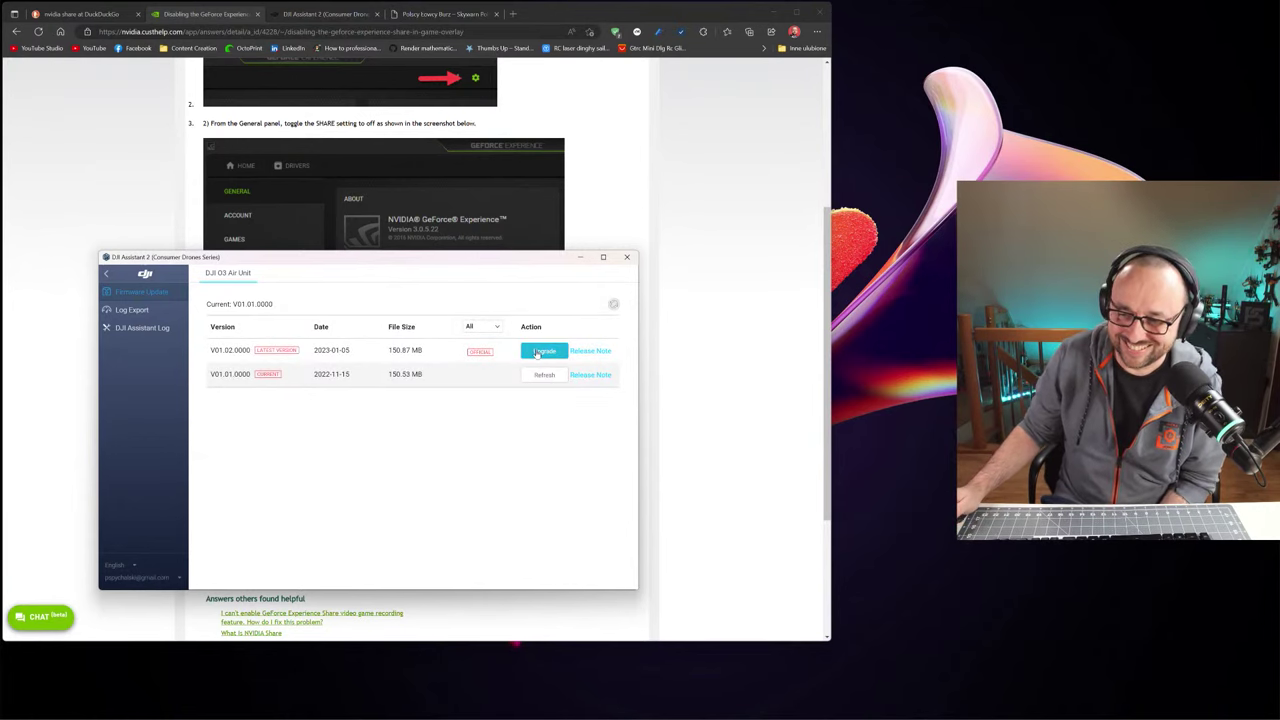
{"action": "left_click", "coordinate": [518, 456]}
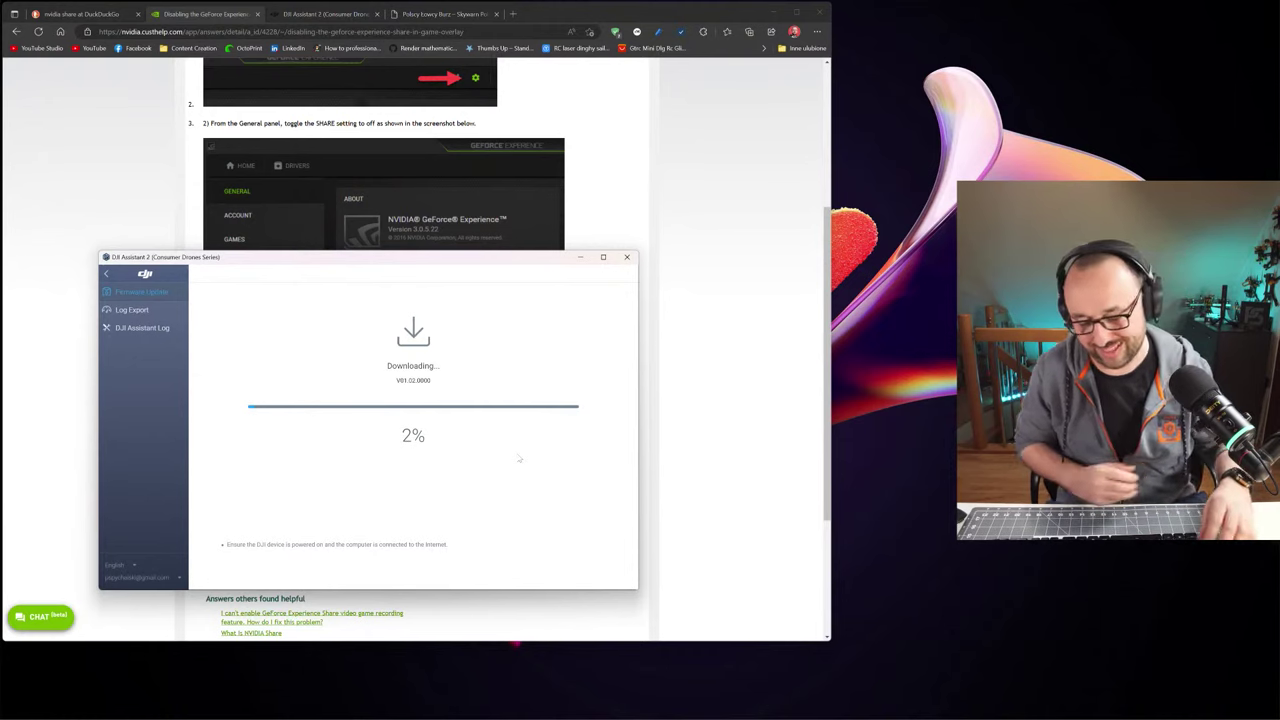
- Switch to INAV Configurator and choose the MATEKH743 board with firmware version 6.0.0-RC1 for flashing
{"action": "left_click", "coordinate": [627, 259]}
{"action": "left_click", "coordinate": [660, 362]}
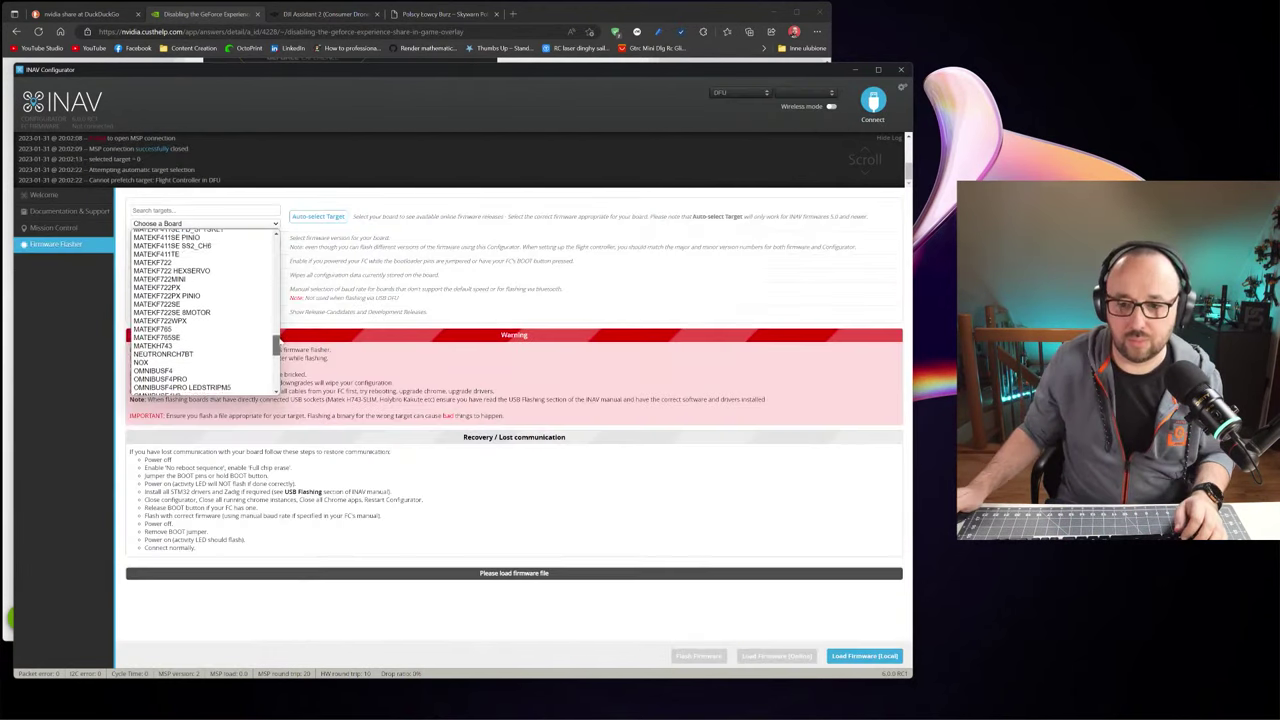
{"action": "left_click", "coordinate": [230, 330]}
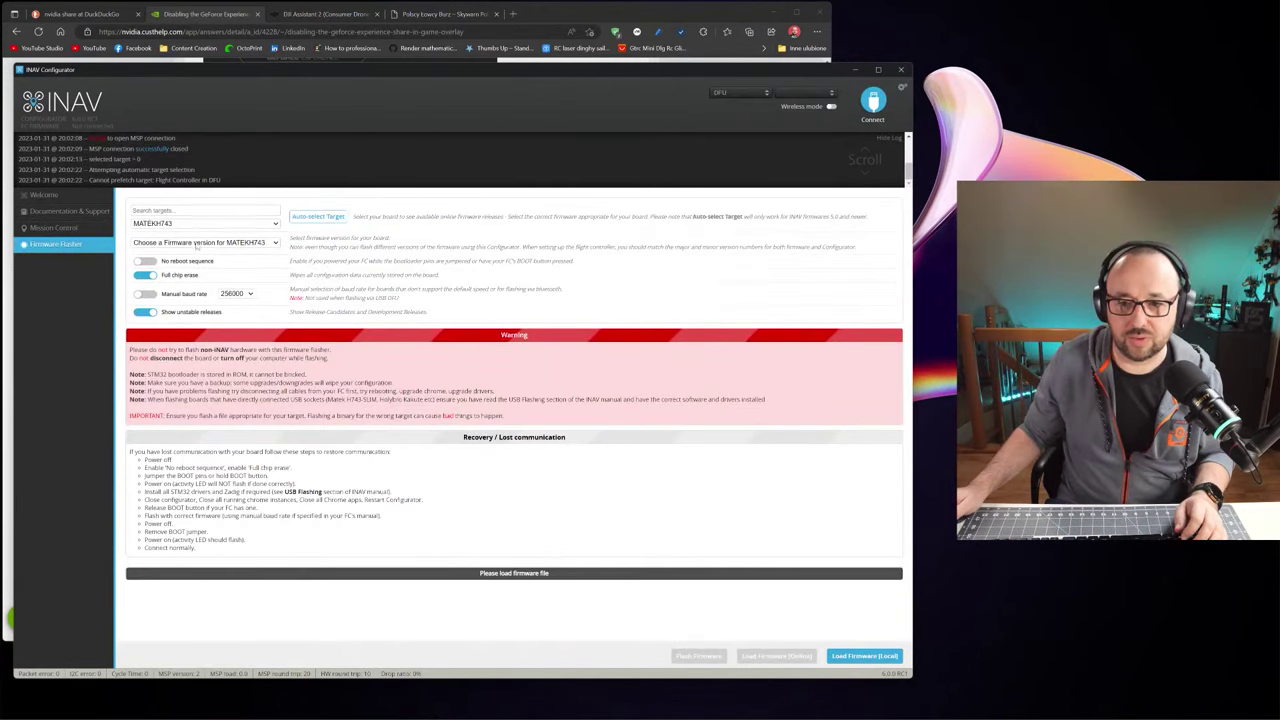
{"action": "left_click", "coordinate": [198, 244]}
{"action": "left_click", "coordinate": [192, 260]}
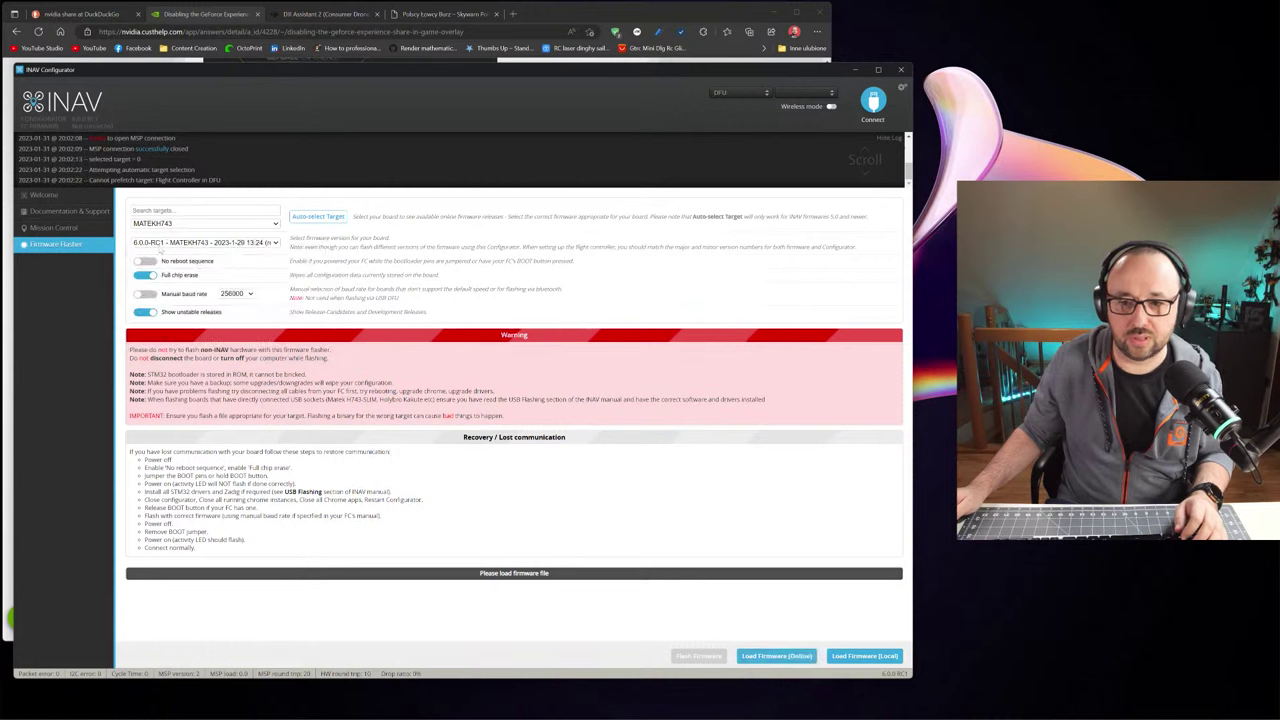
- Load the selected 6.0.0-RC1 firmware online, flash it to the flight controller and connect to the board
{"action": "left_click", "coordinate": [787, 655]}
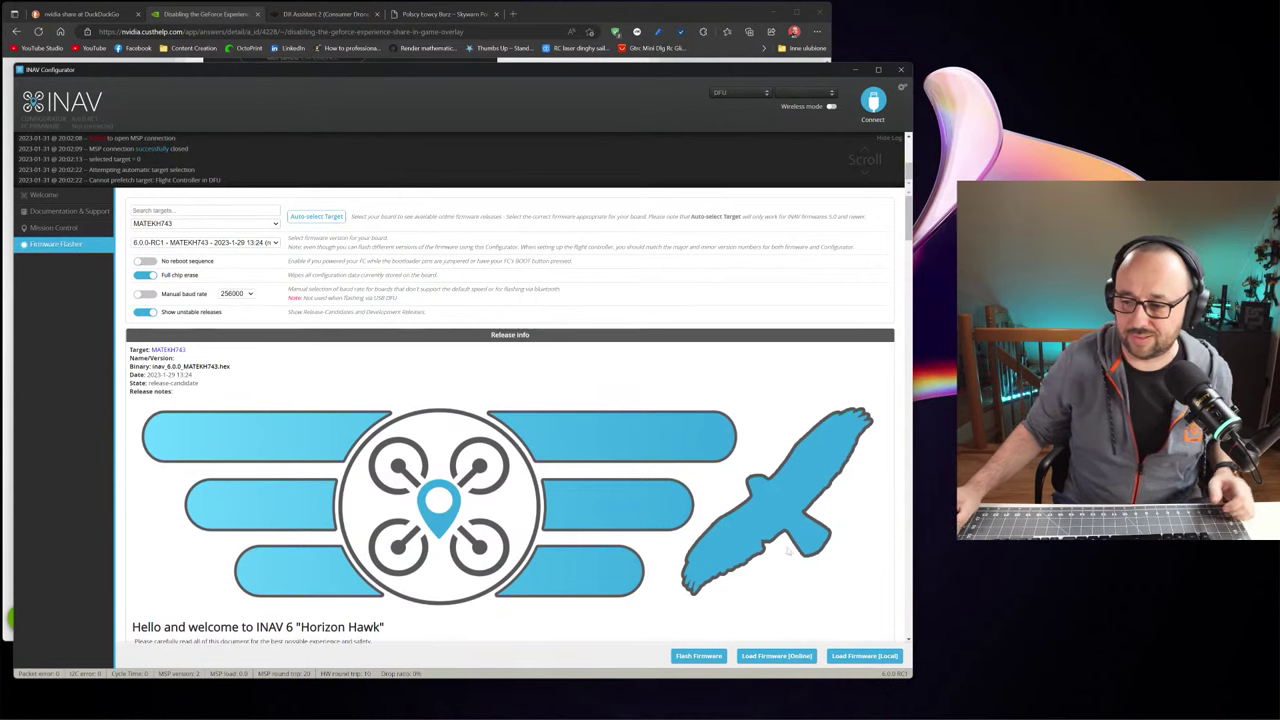
{"action": "left_click", "coordinate": [699, 656]}
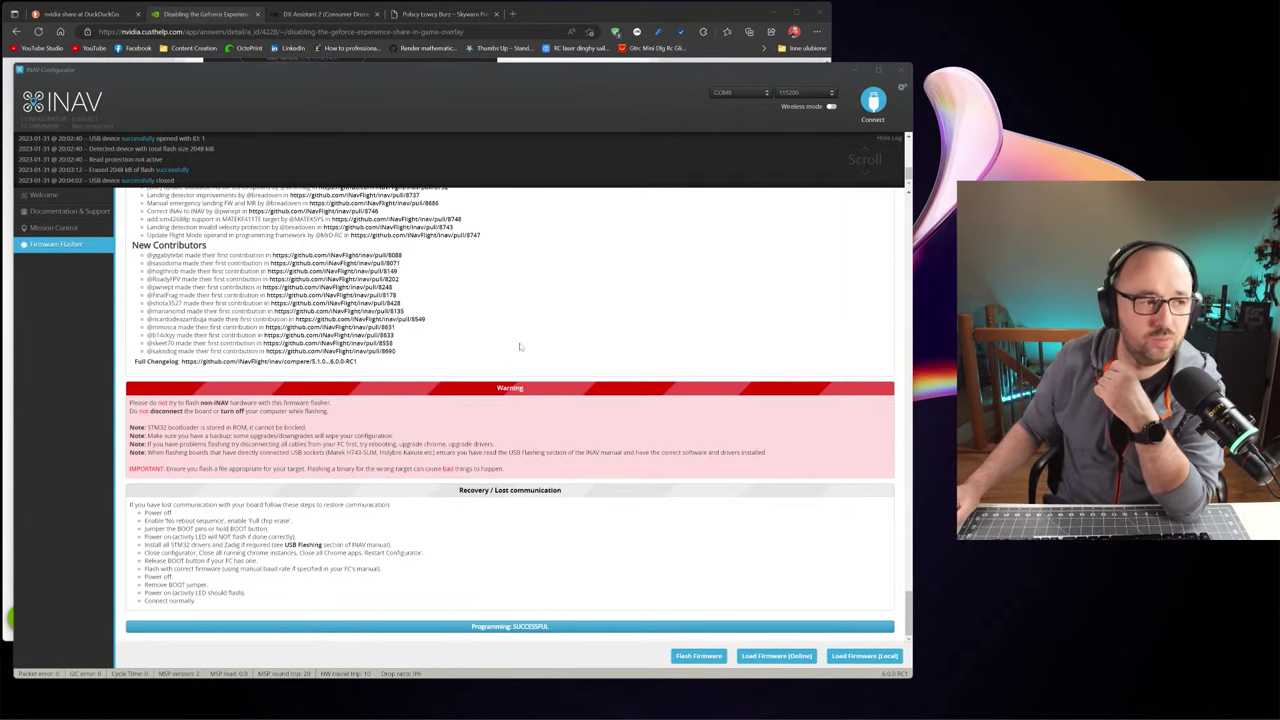
{"action": "left_click", "coordinate": [874, 101]}
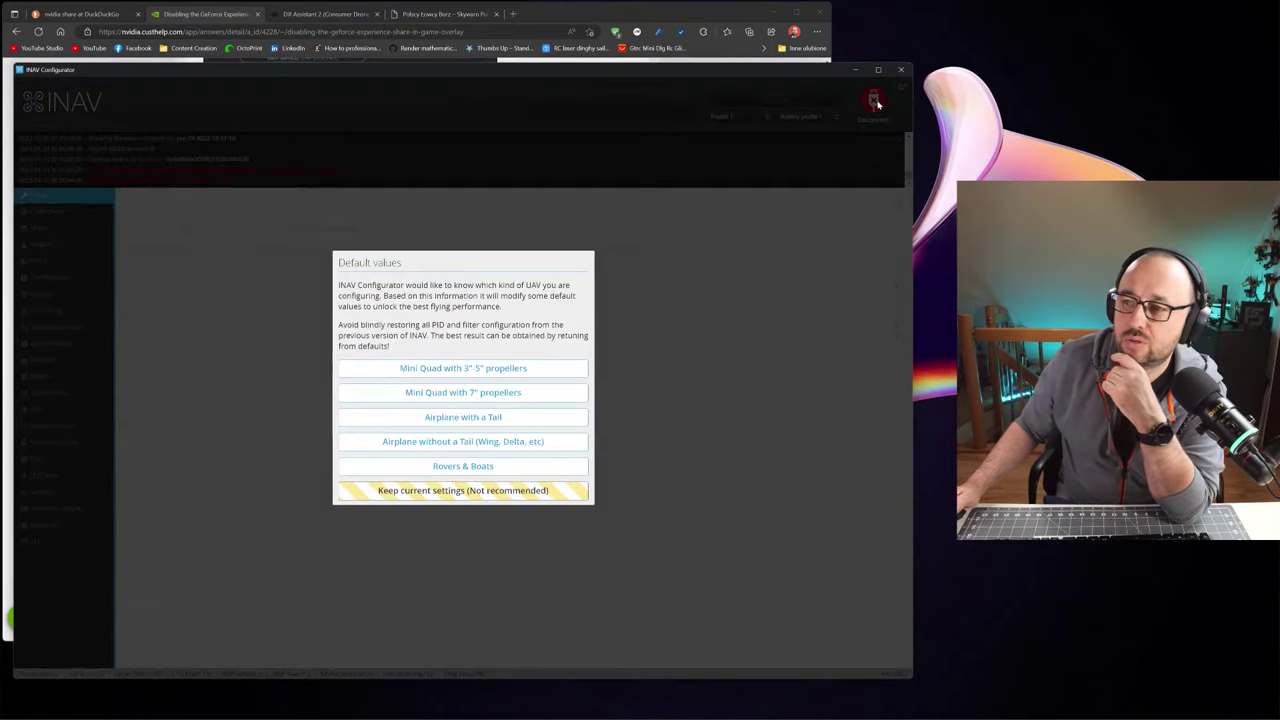